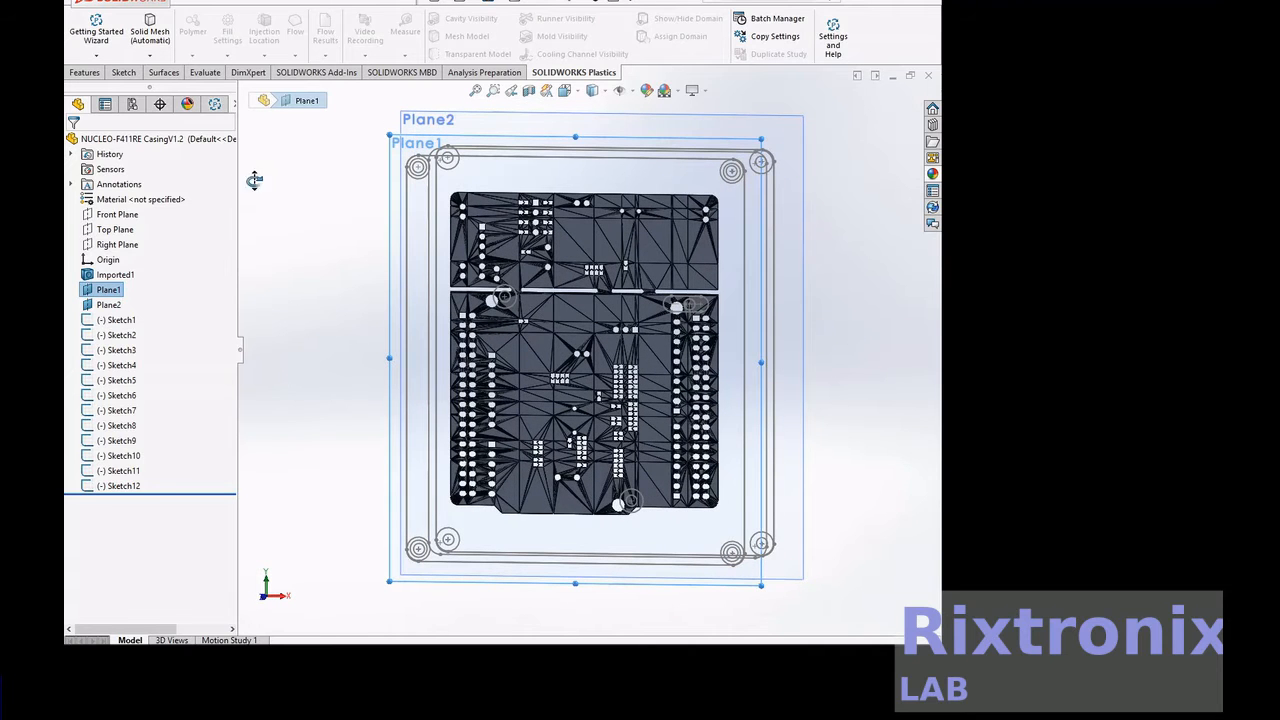
On Plane1, viewed face-on, sketch a center rectangle about 8.45 by 57.2 mm over the board's left double-row header.
right_click(108, 290)
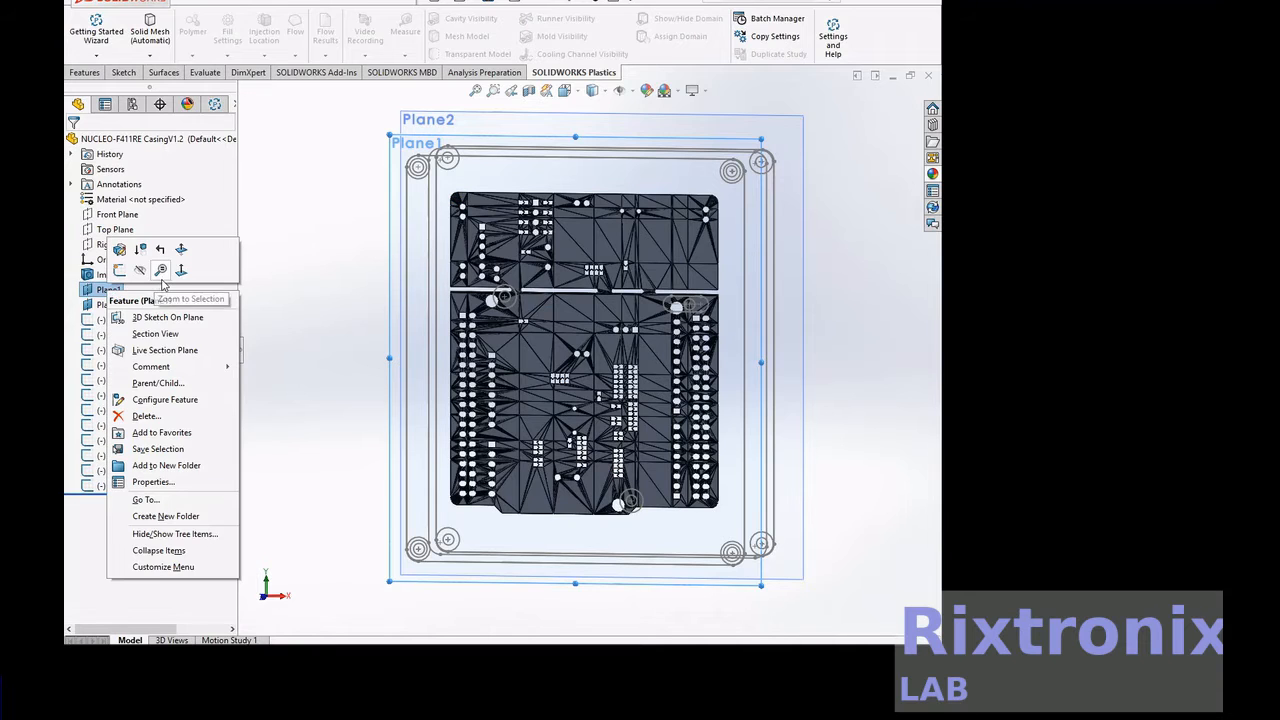
left_click(180, 272)
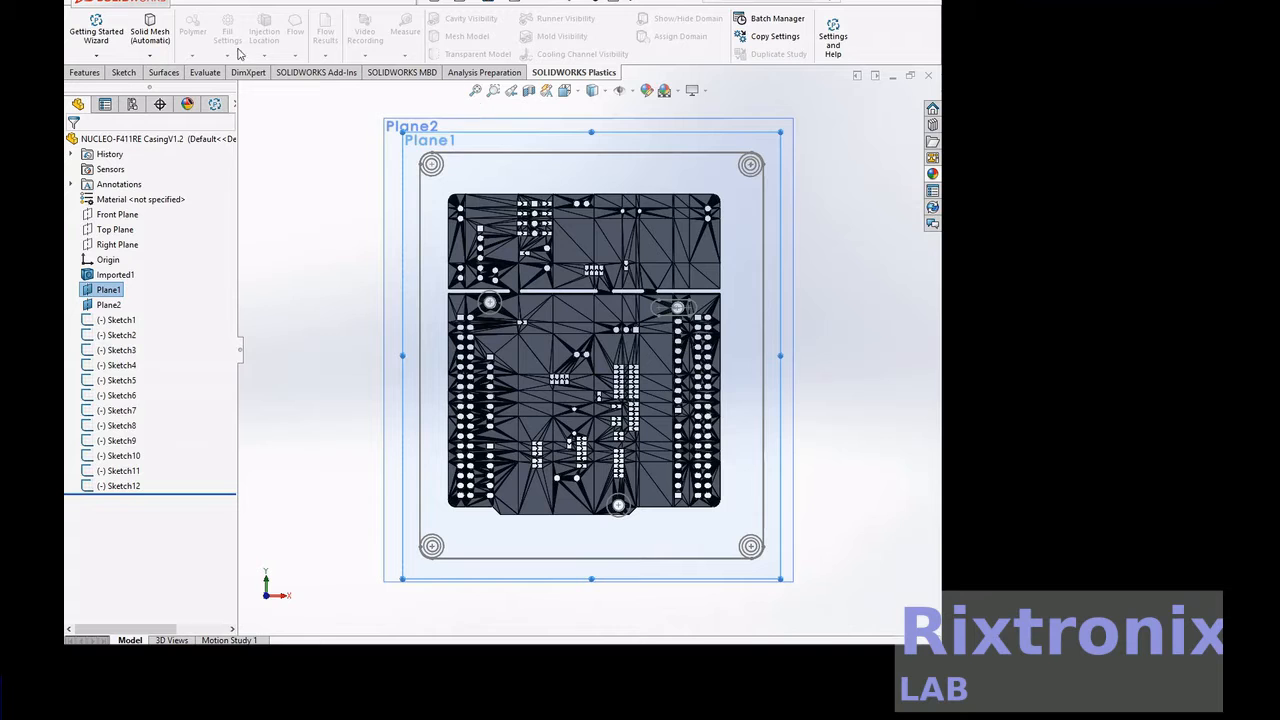
left_click(139, 74)
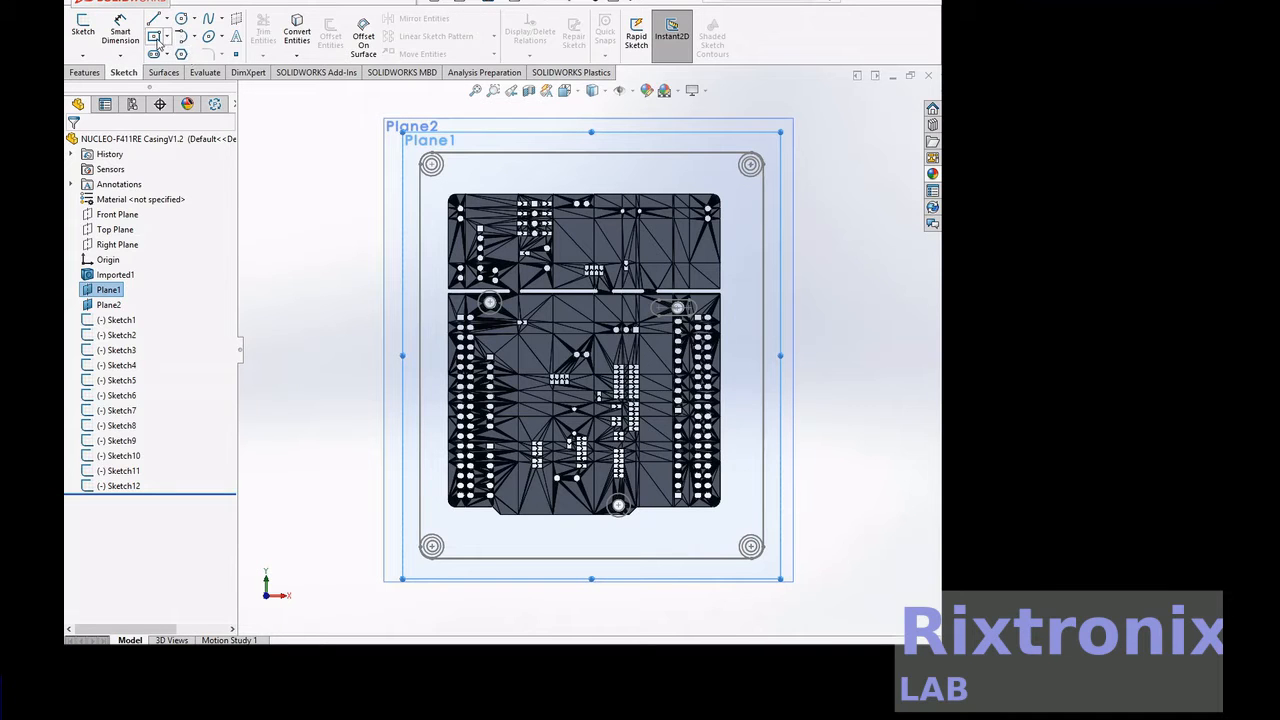
left_click(154, 37)
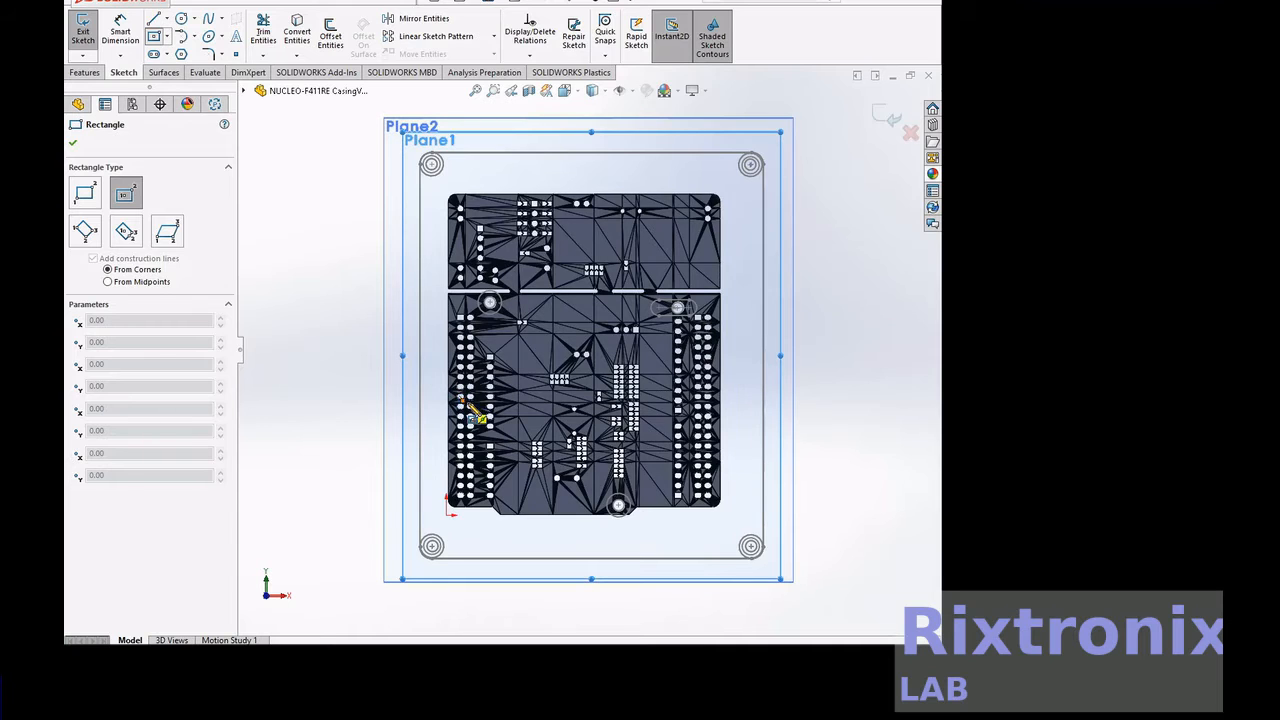
left_click(466, 406)
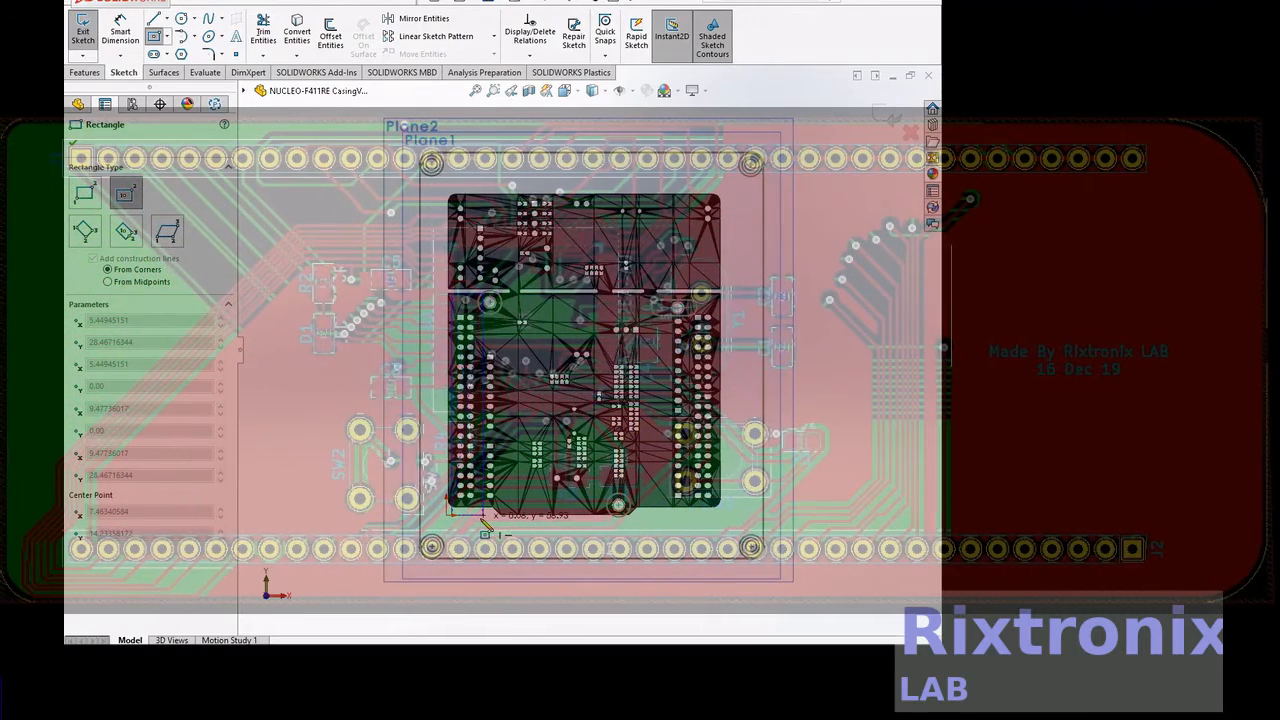
key("Escape")
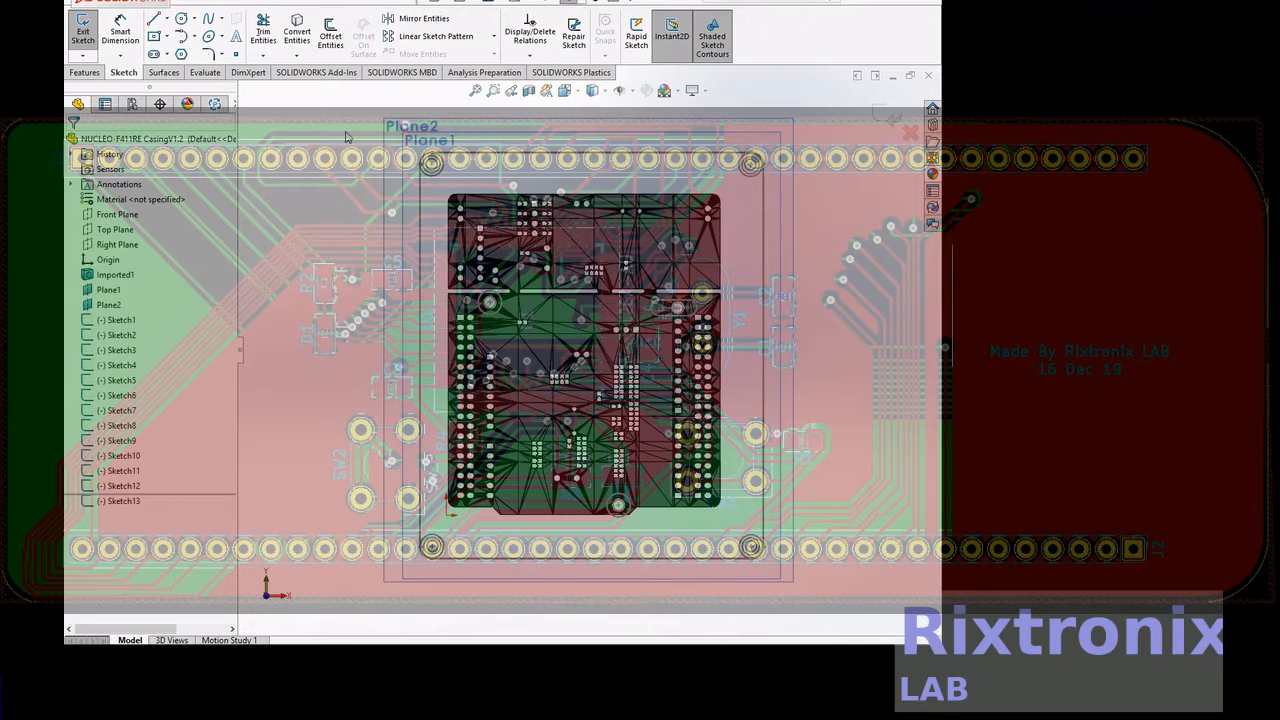
left_click(153, 37)
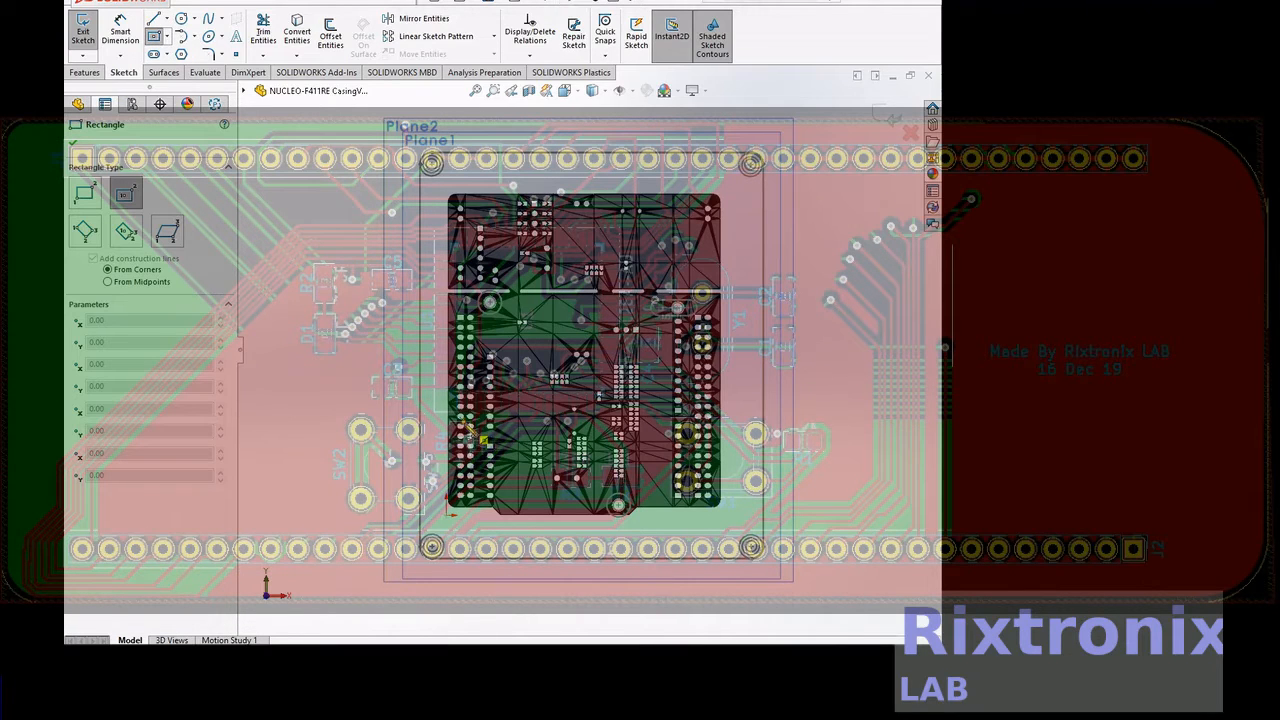
left_click(474, 431)
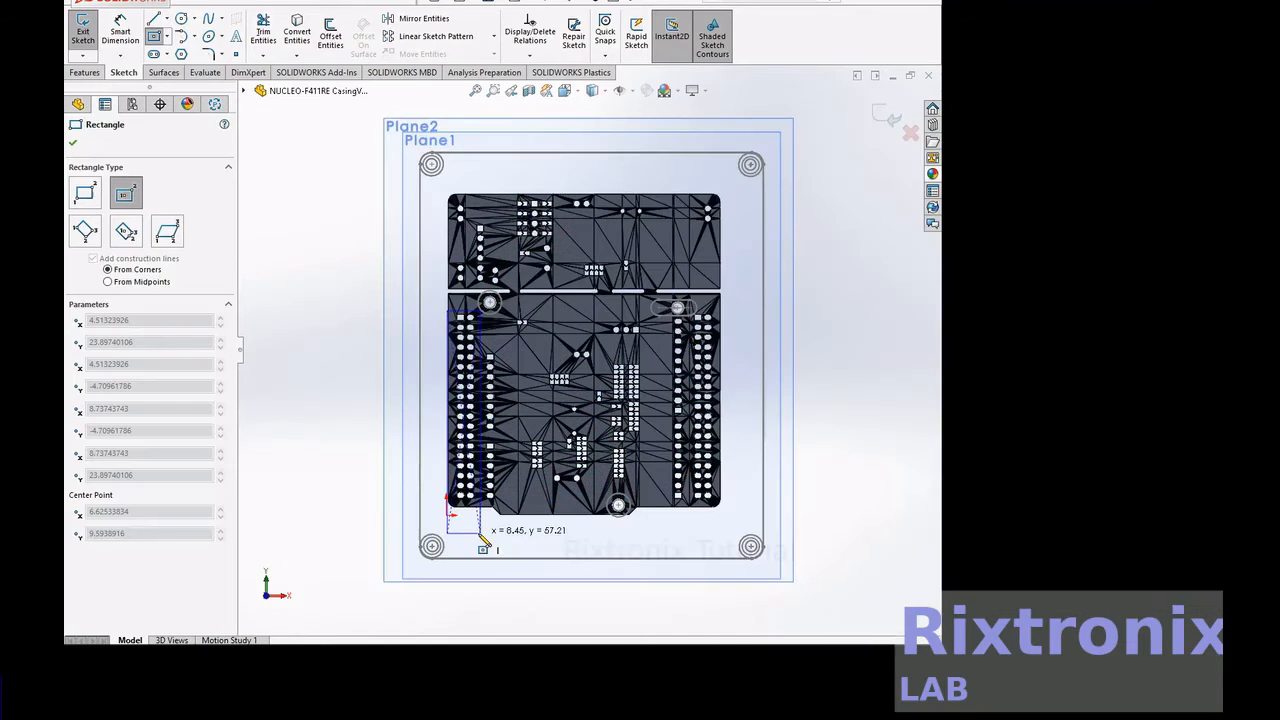
left_click(482, 538)
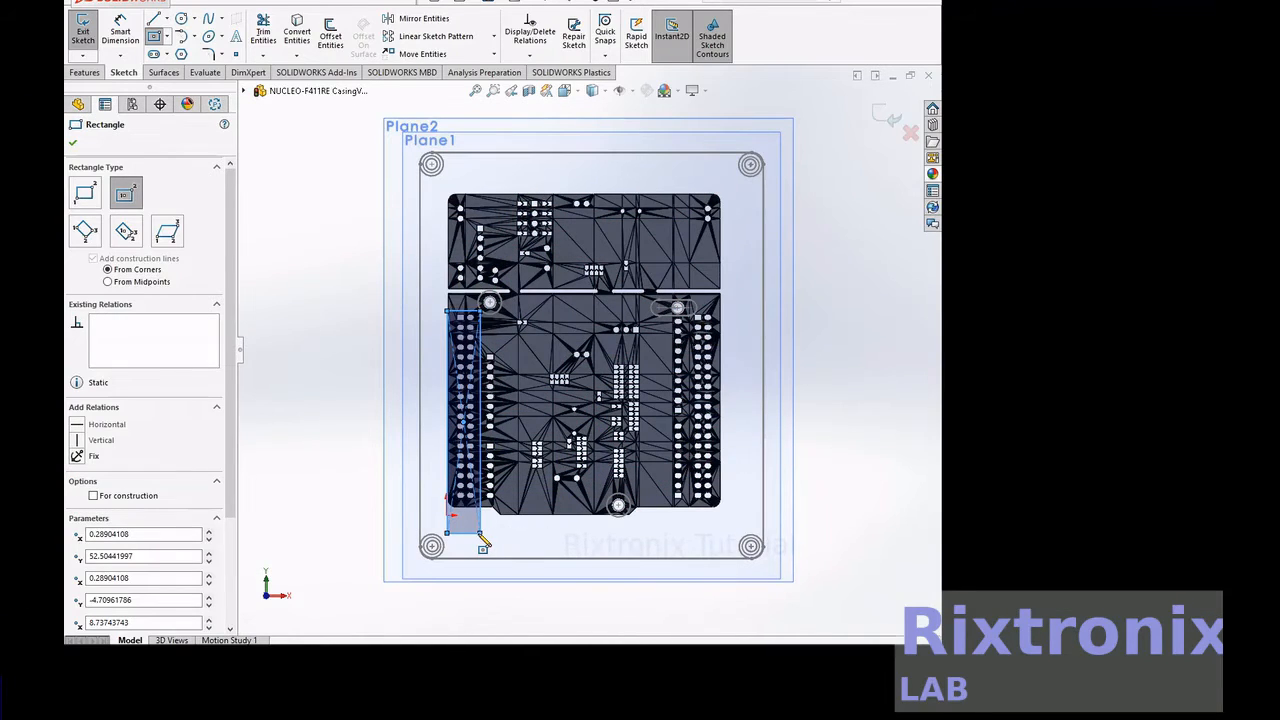
key("Escape")
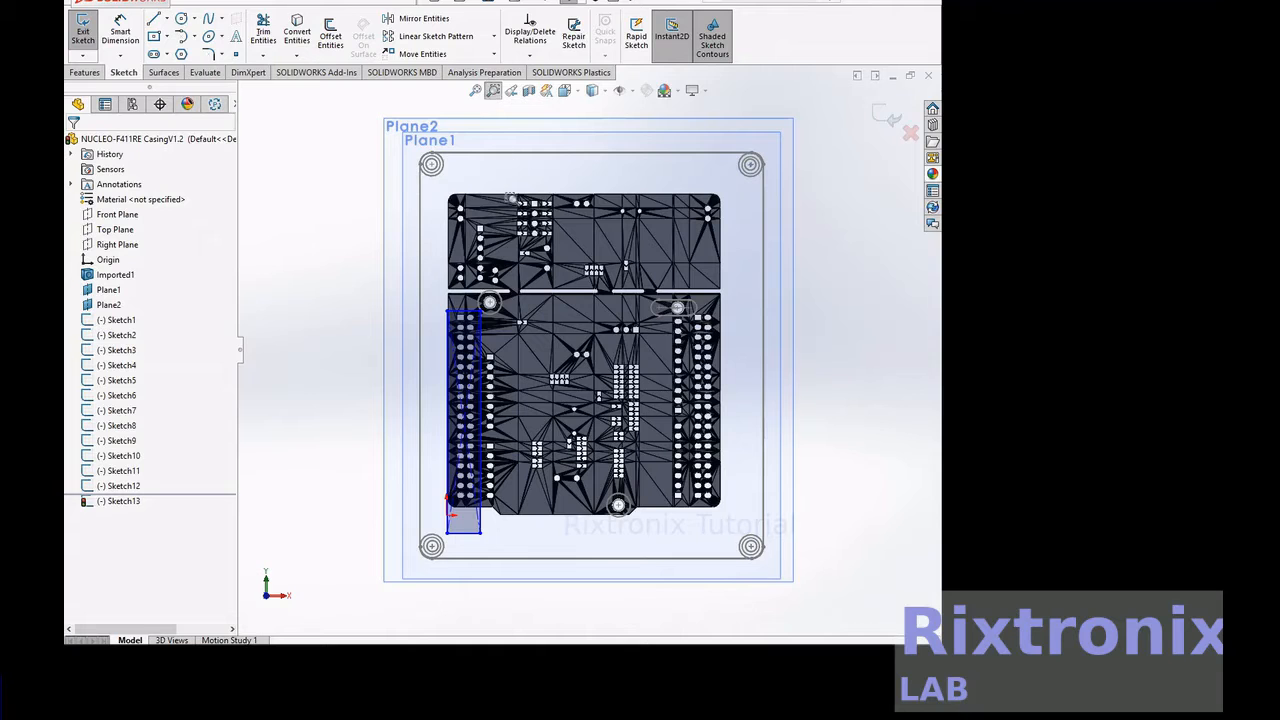
Sketch a closed rectangle from lines, about 41 mm tall, around the single-row header pads beside the left double-row header.
left_click_drag(452, 346, 519, 384)
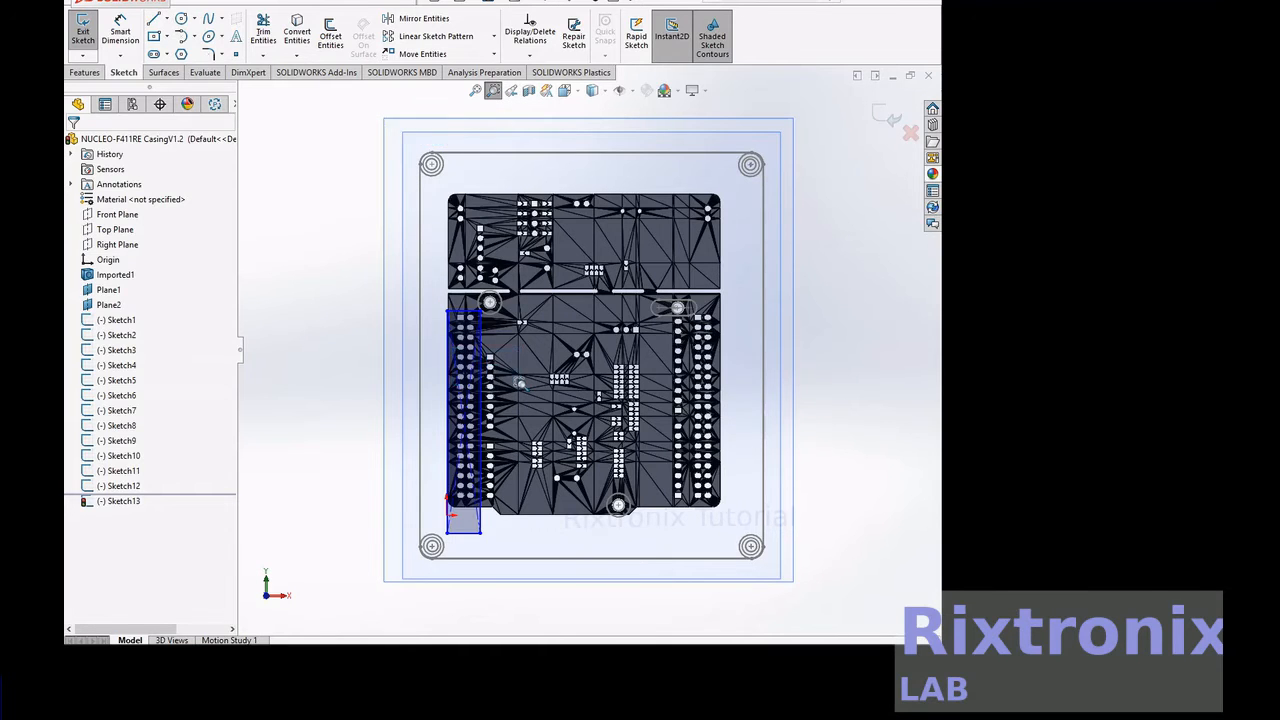
scroll(519, 384, "up", 6)
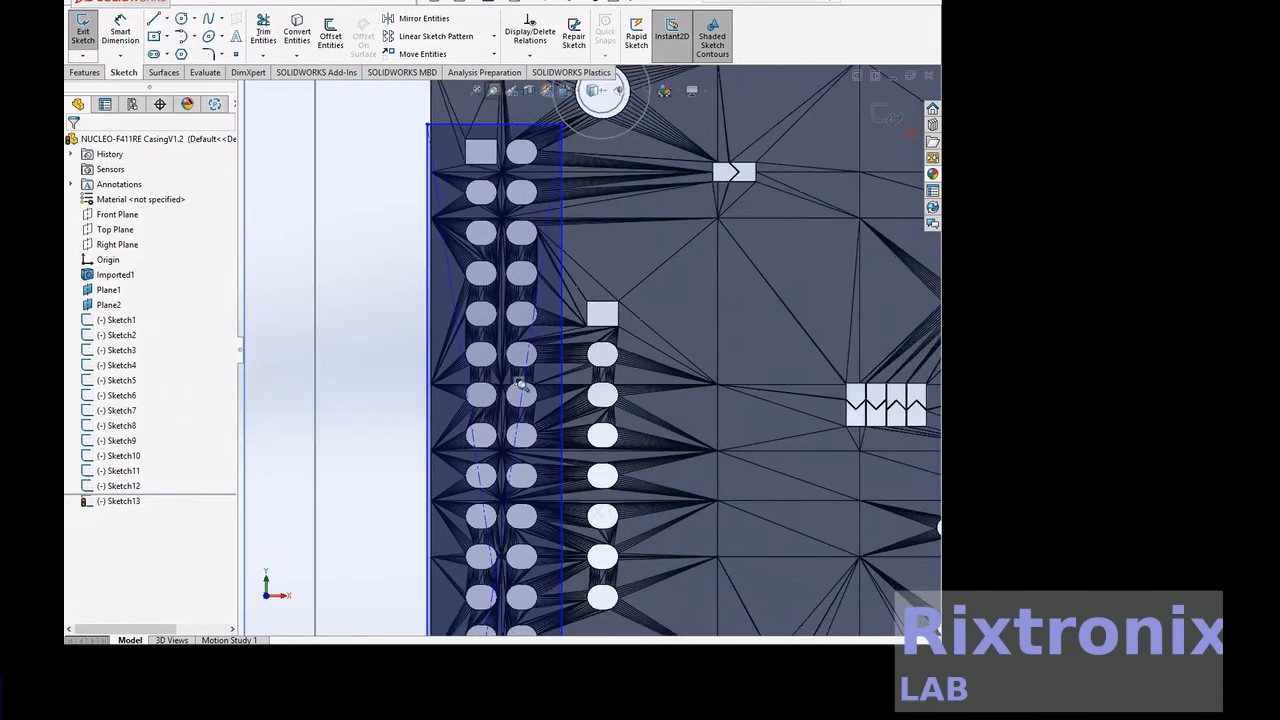
scroll(520, 385, "up", 2)
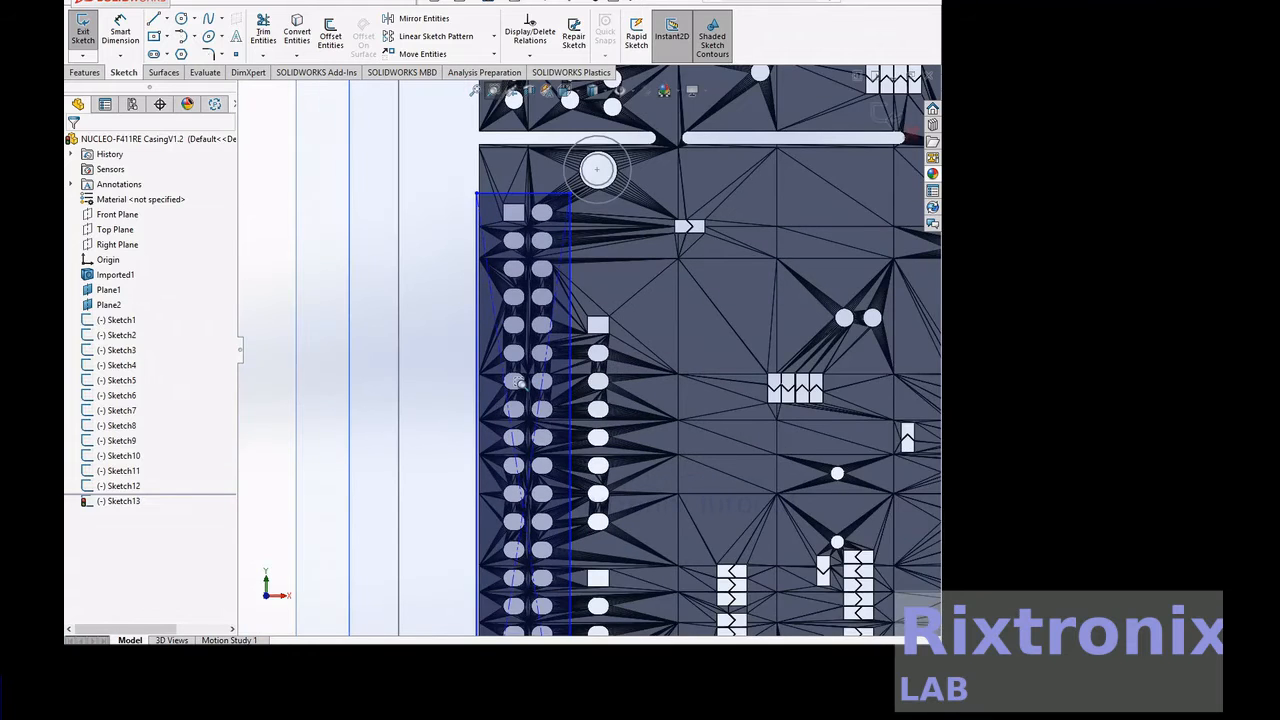
scroll(519, 384, "up", 1)
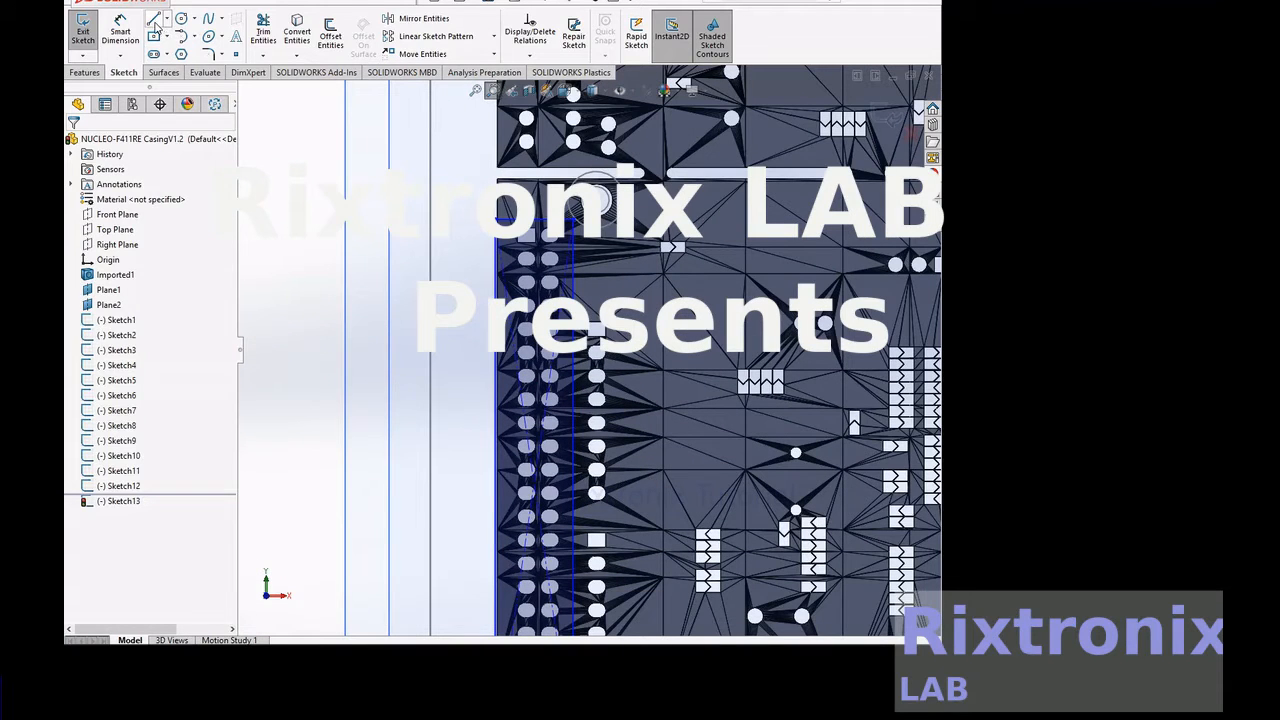
key("l")
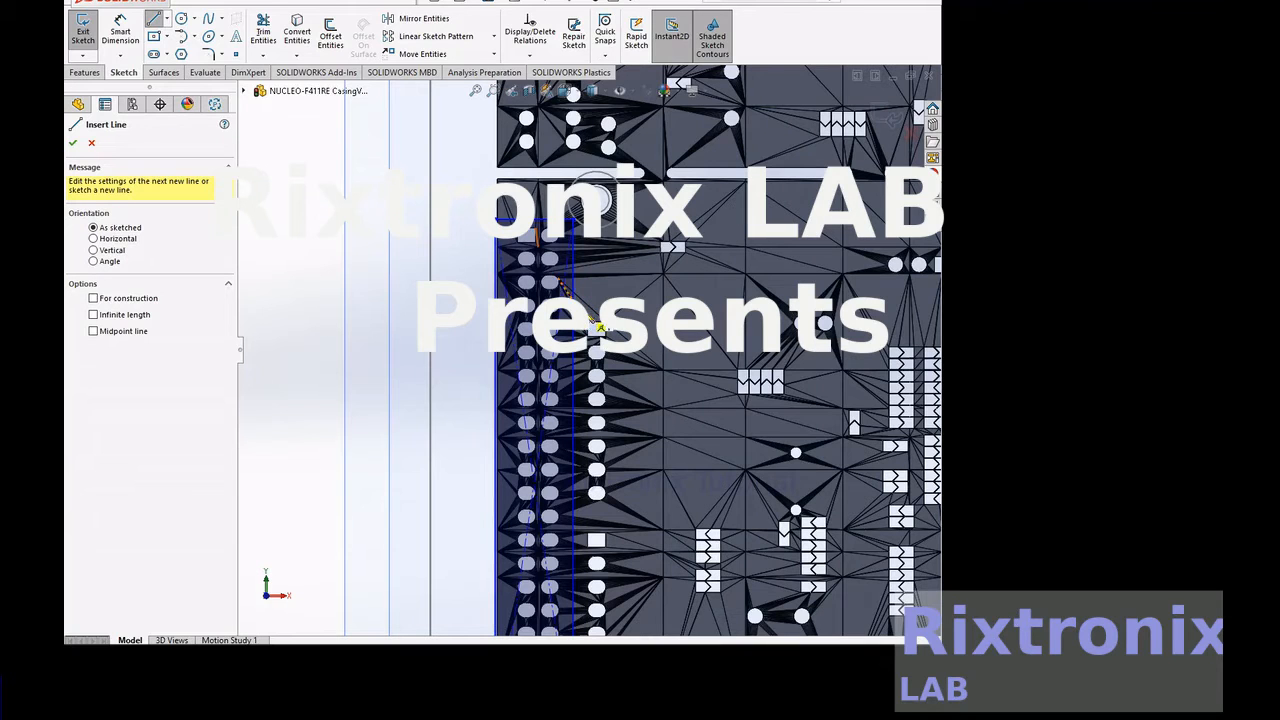
left_click(600, 327)
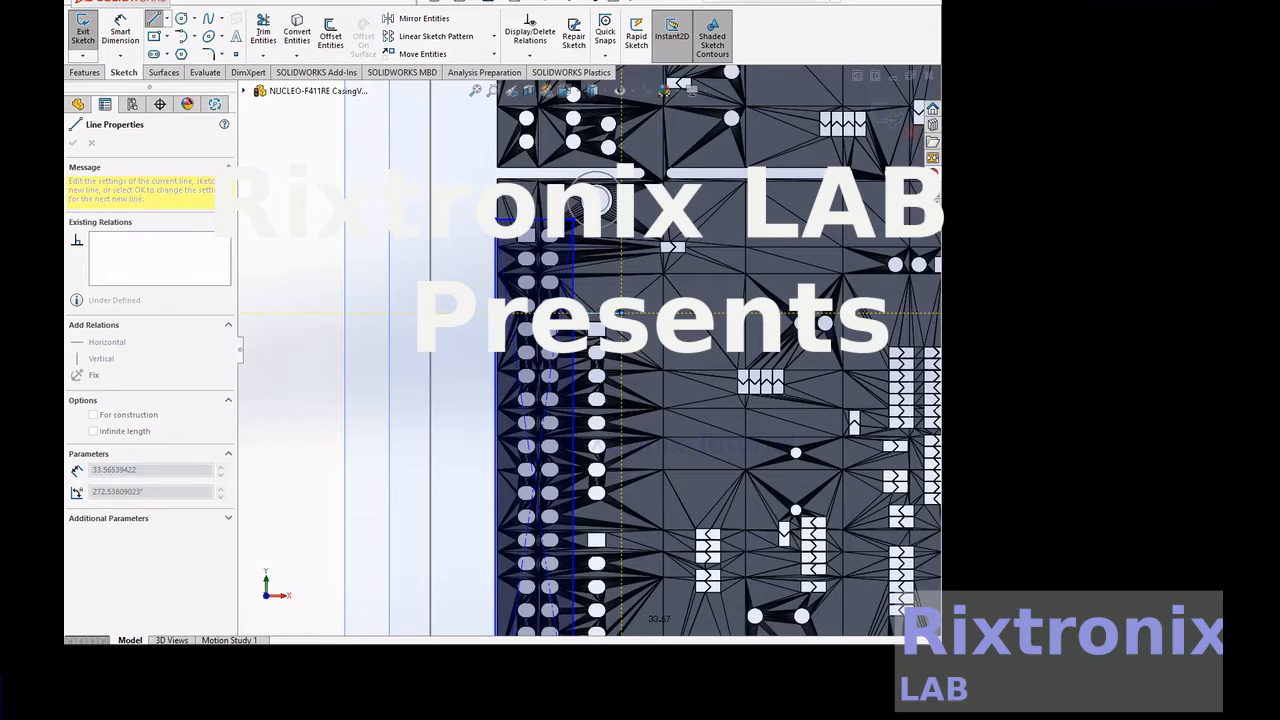
scroll(640, 634, "down", 3)
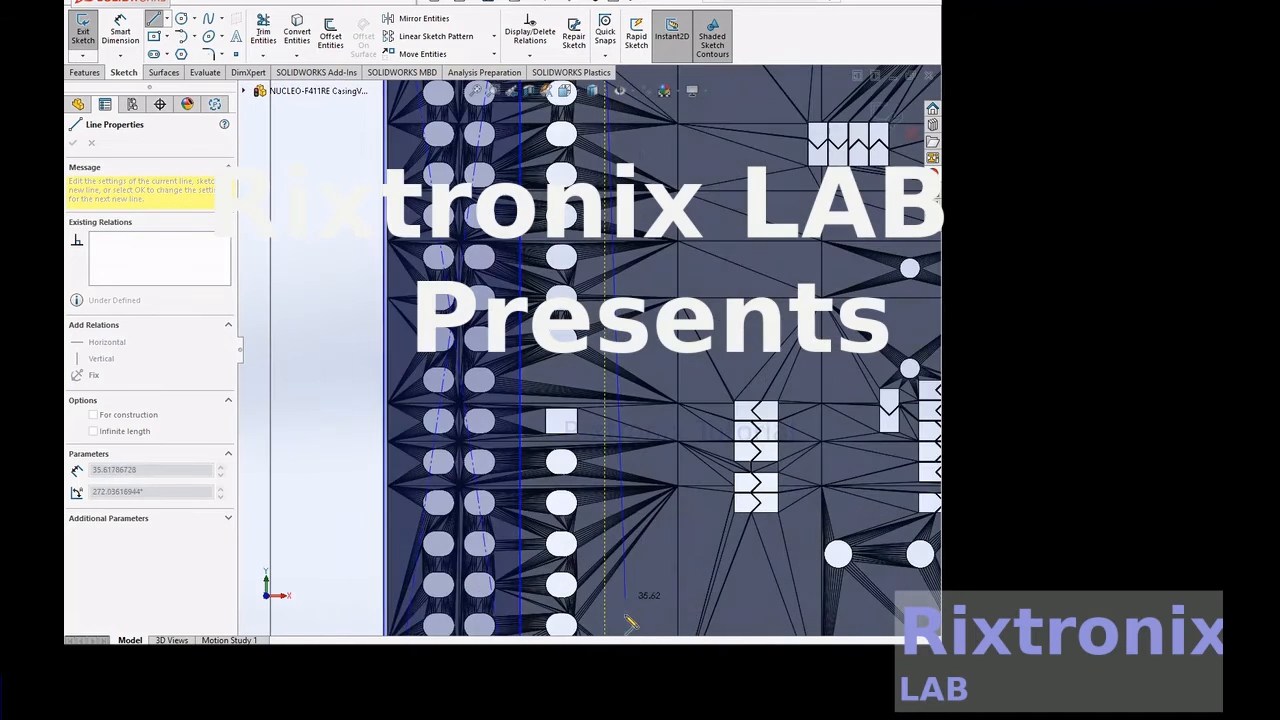
scroll(600, 566, "up", 1)
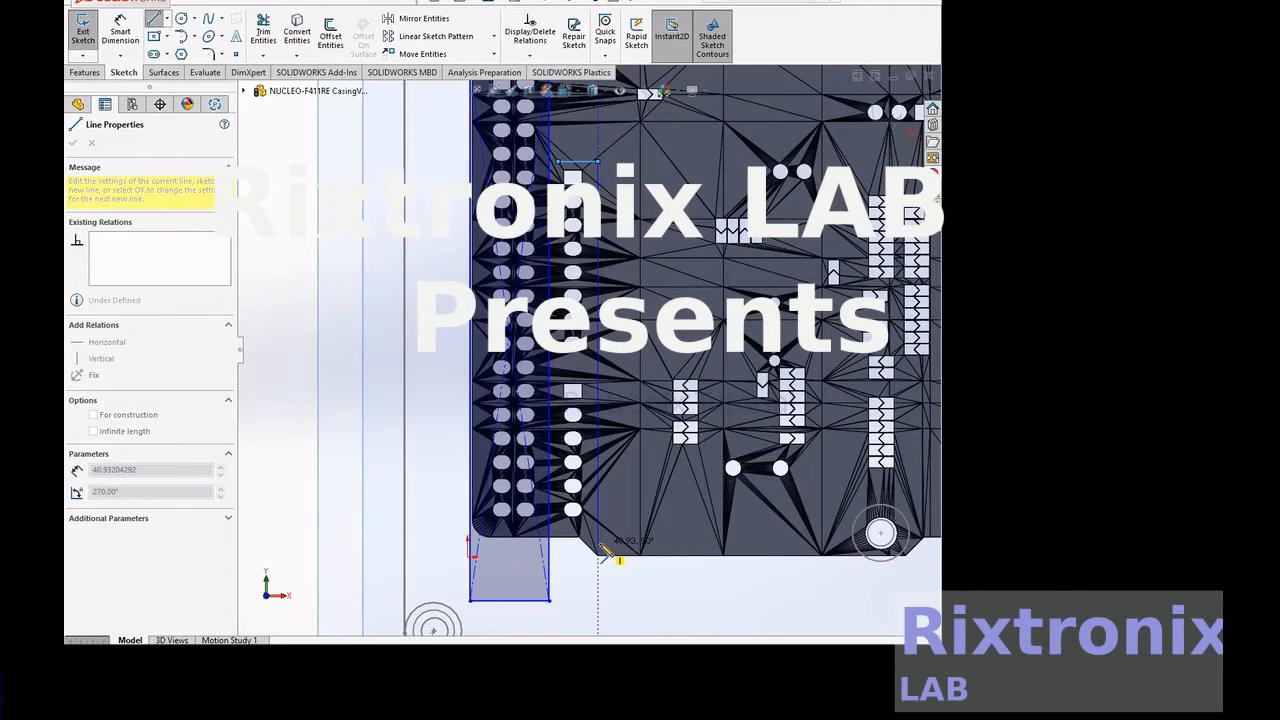
left_click(599, 545)
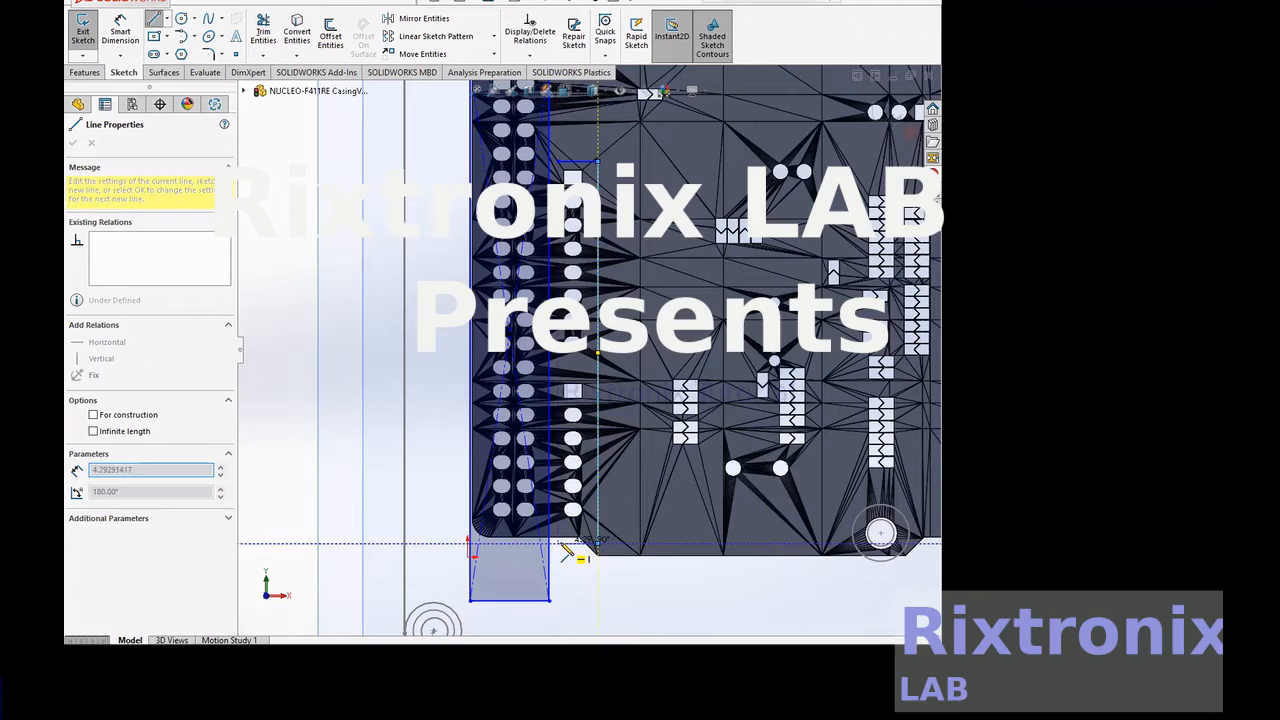
left_click(557, 545)
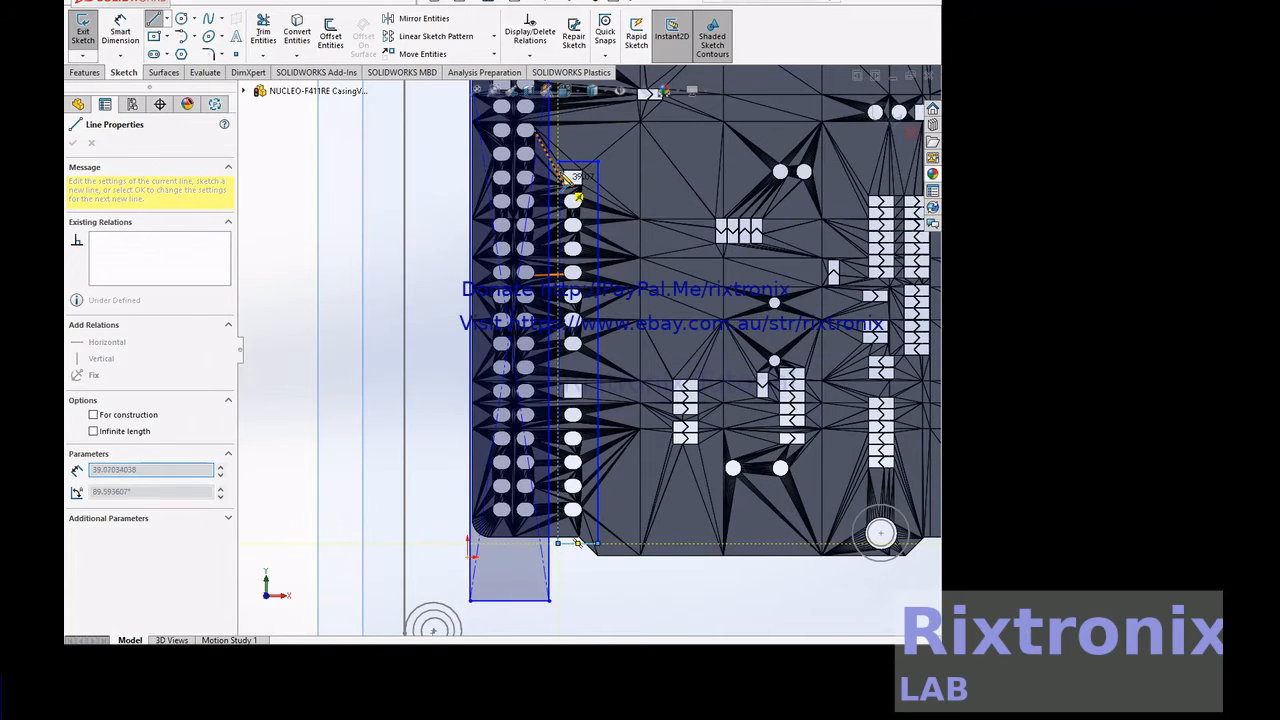
left_click(558, 163)
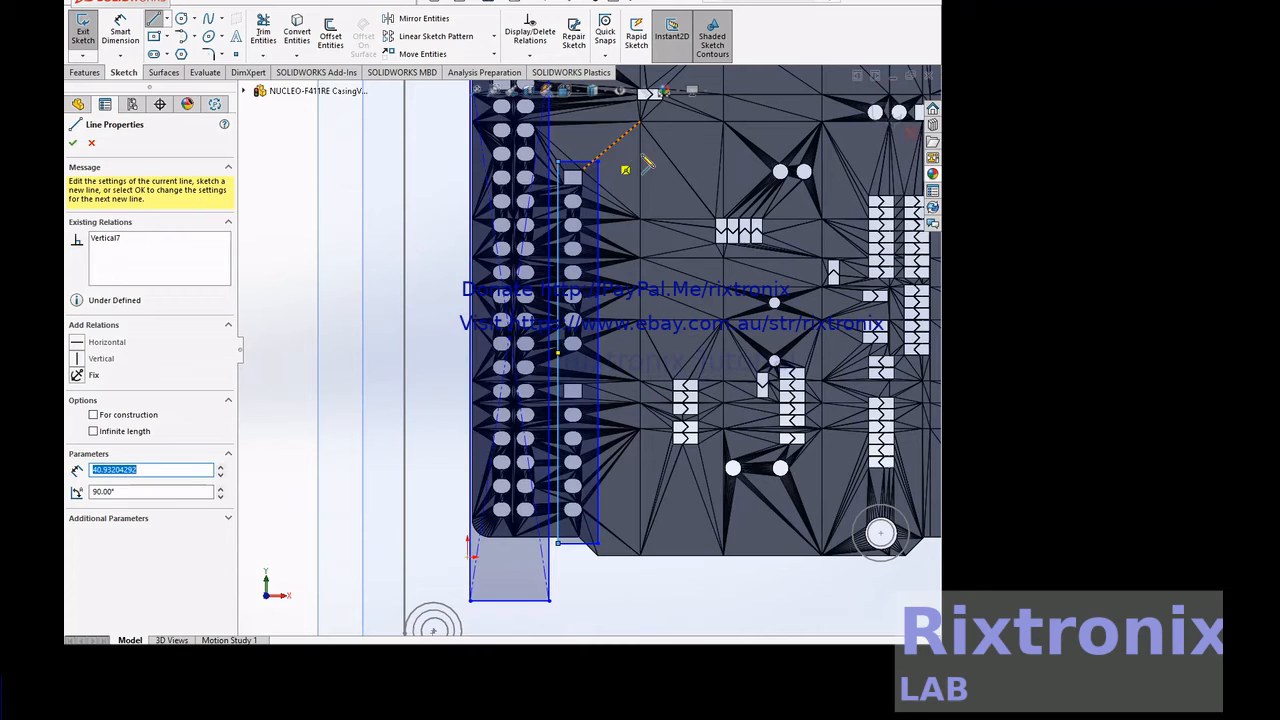
key("Escape")
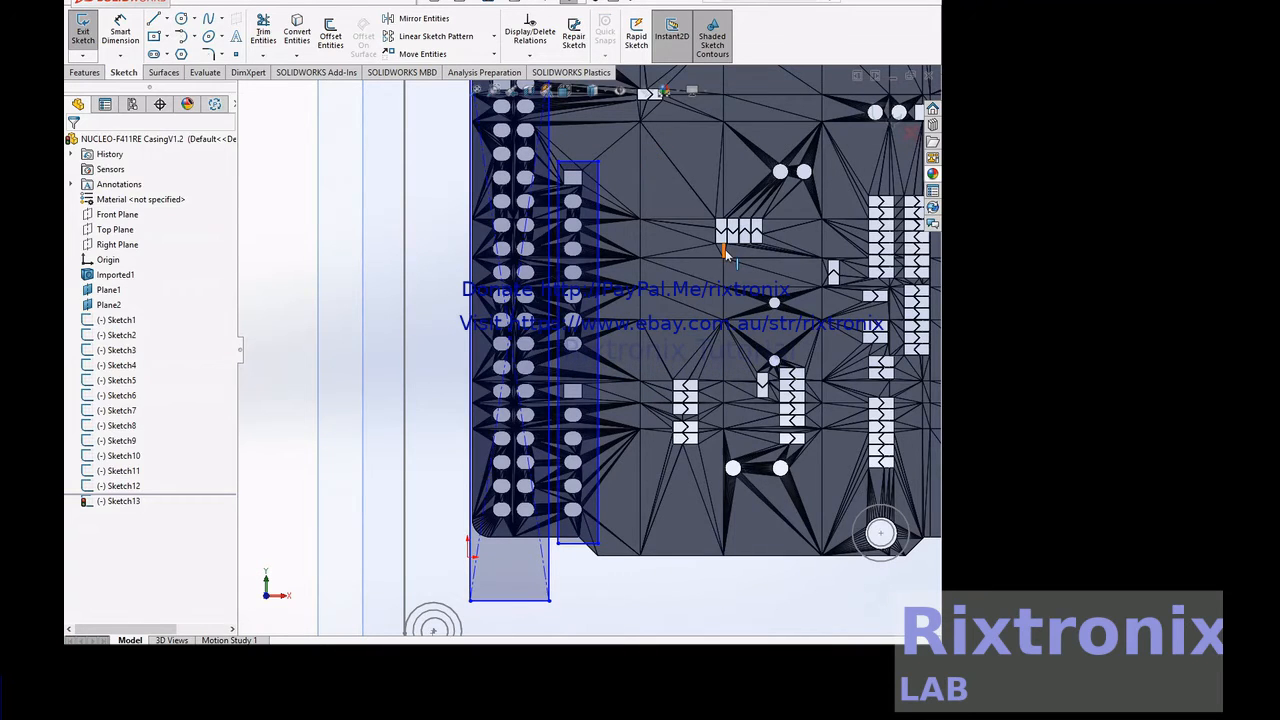
Shorten the left double-row header's rectangle slightly by moving its lower edge.
scroll(727, 256, "up", 3)
scroll(727, 256, "up", 1)
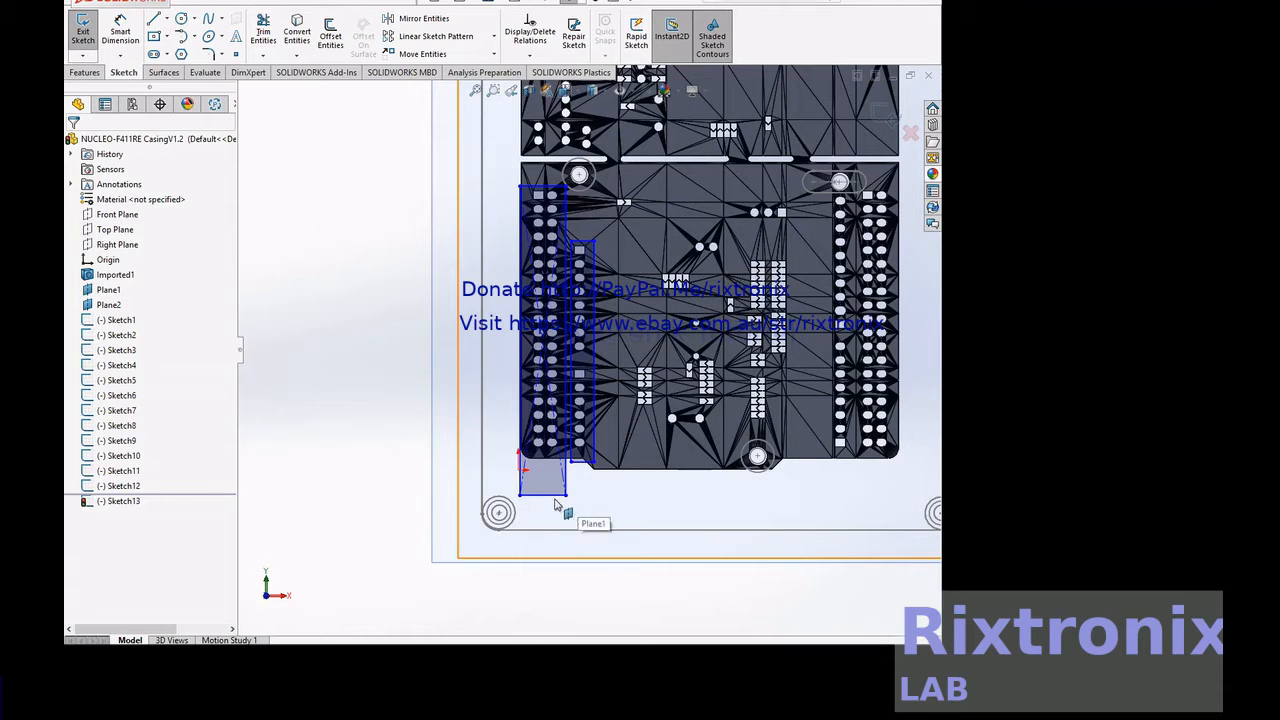
left_click(550, 495)
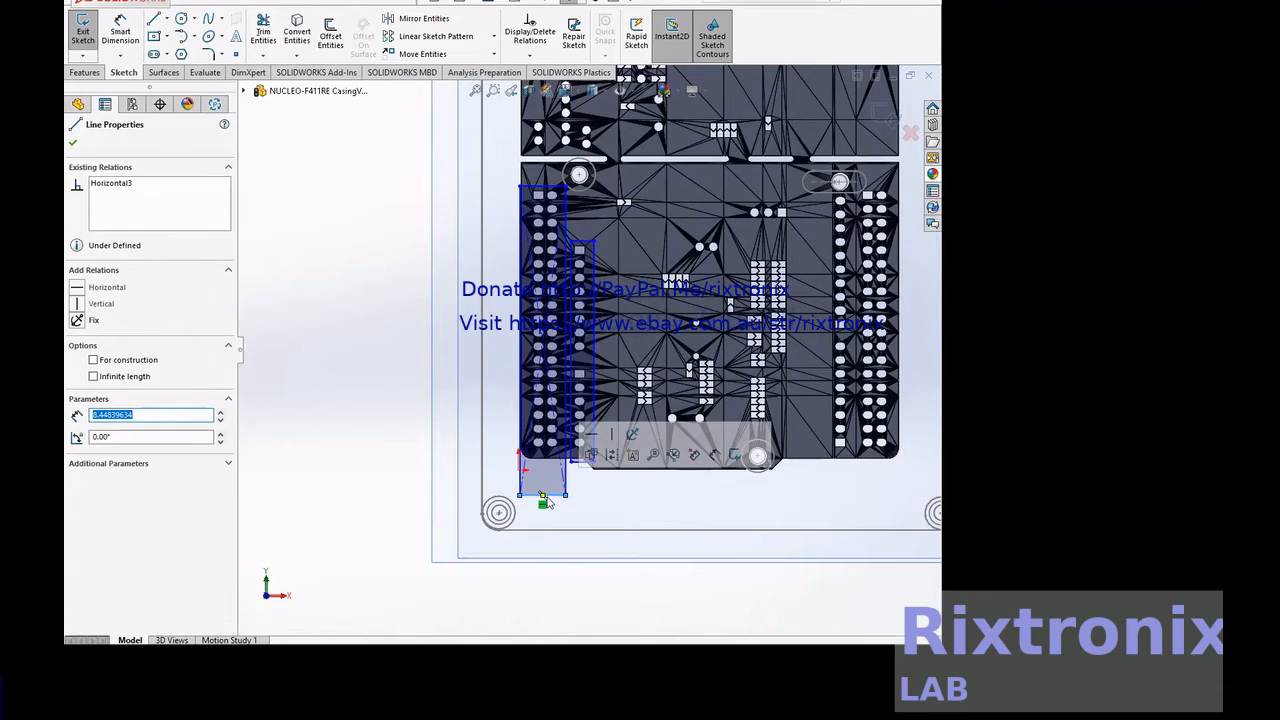
mouse_move(545, 489)
left_mouse_down()
mouse_move(545, 478)
mouse_move(545, 501)
left_mouse_up()
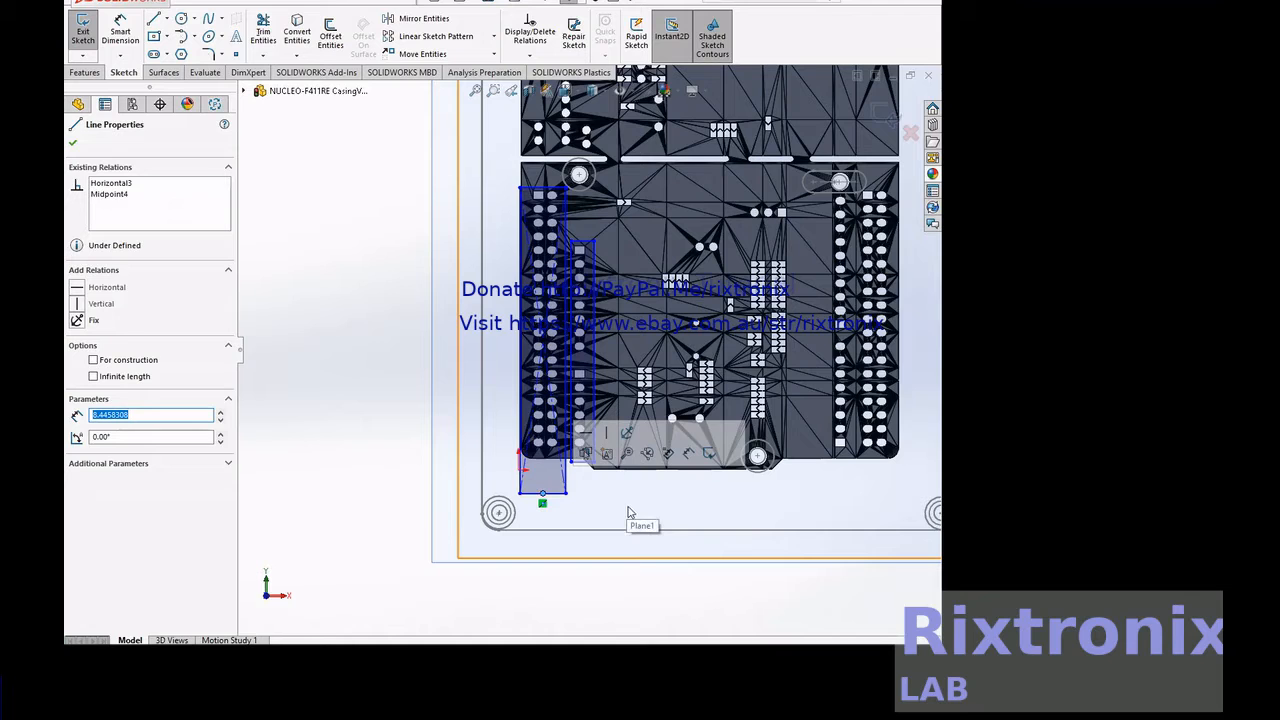
left_click(630, 507)
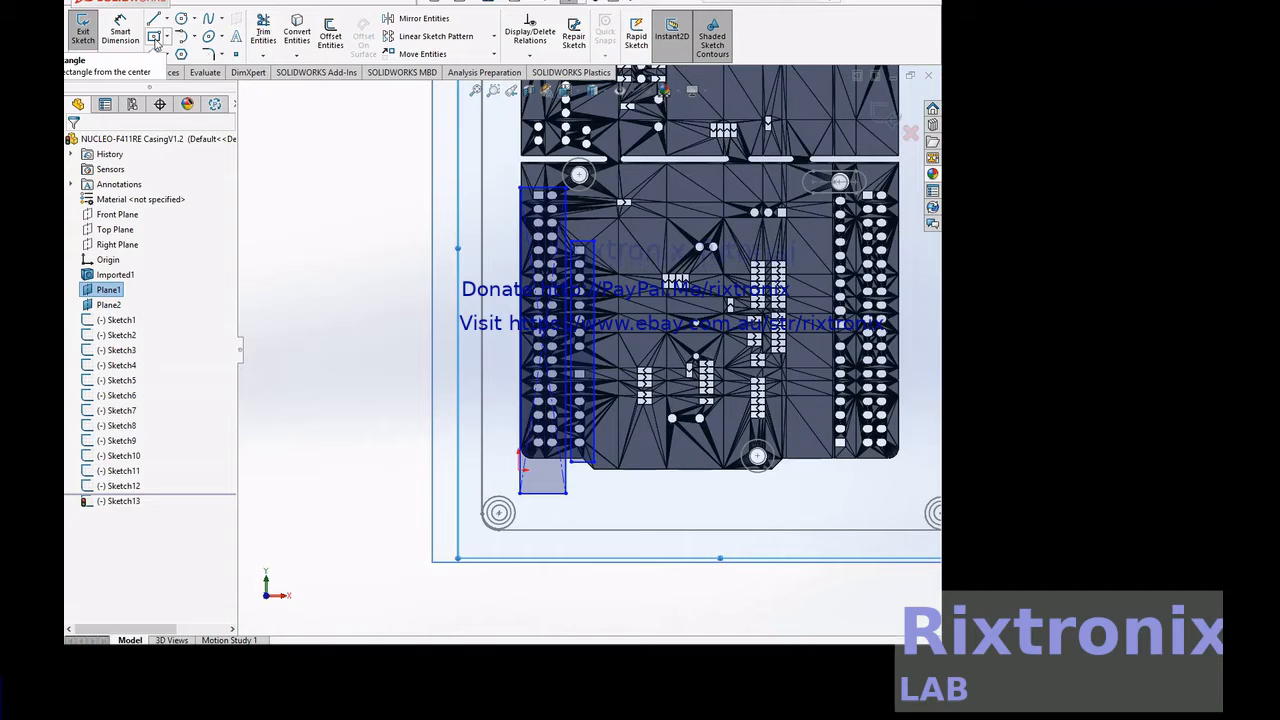
Sketch a center rectangle about 7.9 by 52.8 mm over the board's right double-row header.
left_click(155, 40)
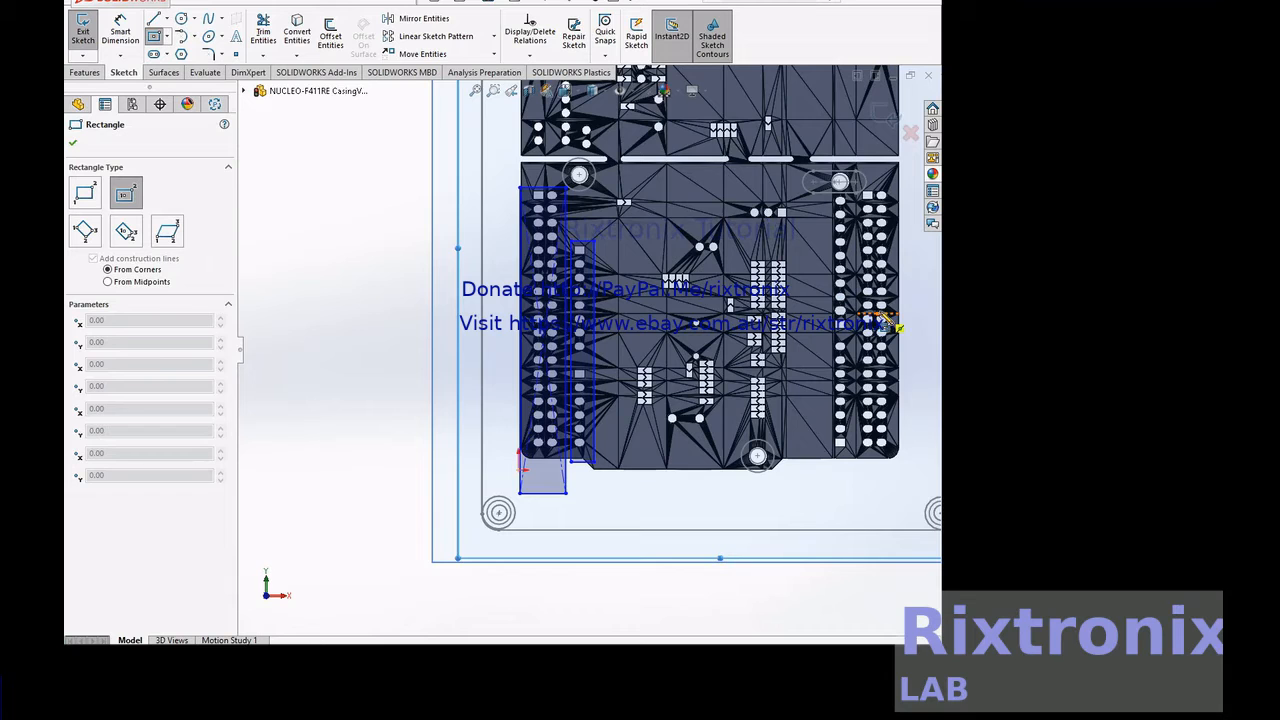
left_click(889, 322)
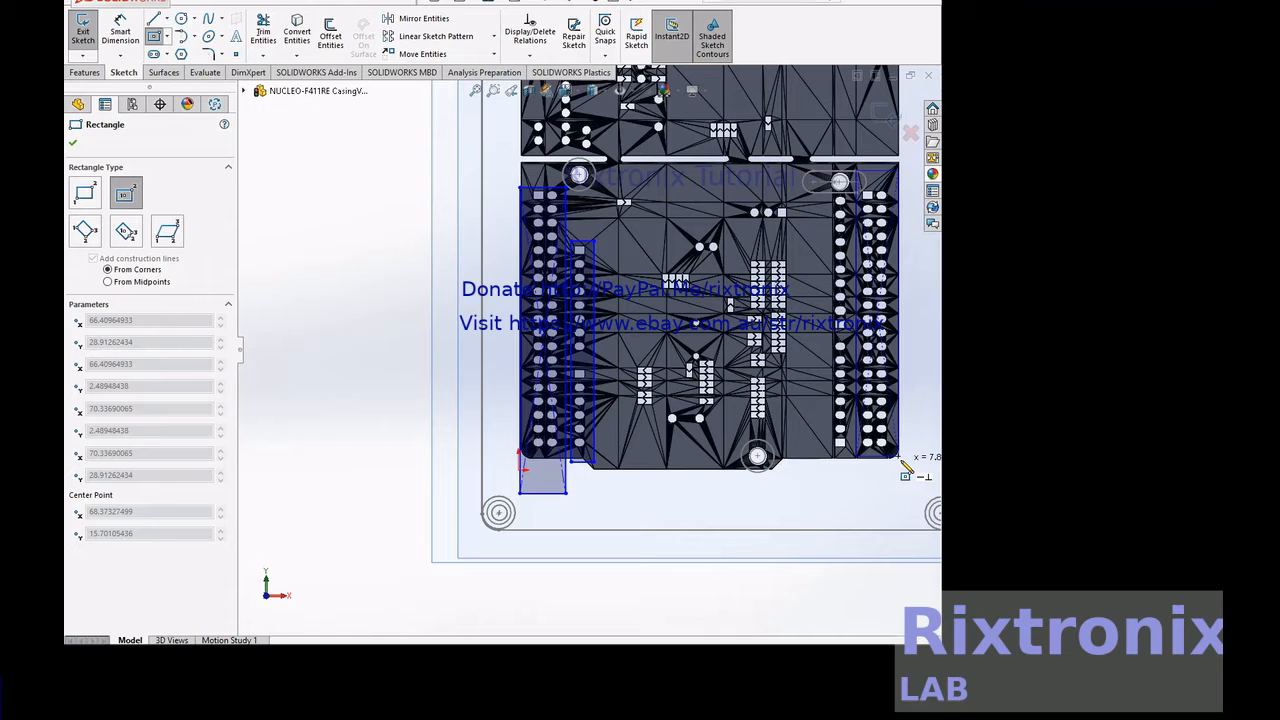
left_click(905, 470)
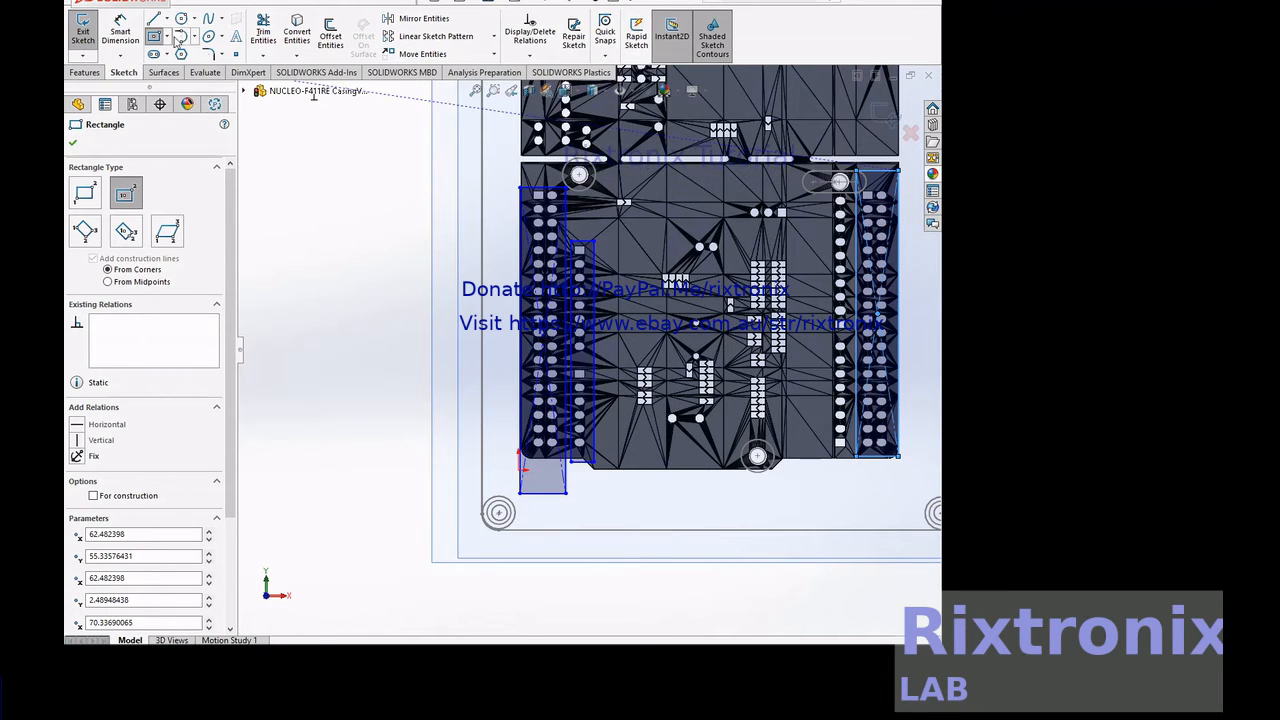
left_click(74, 145)
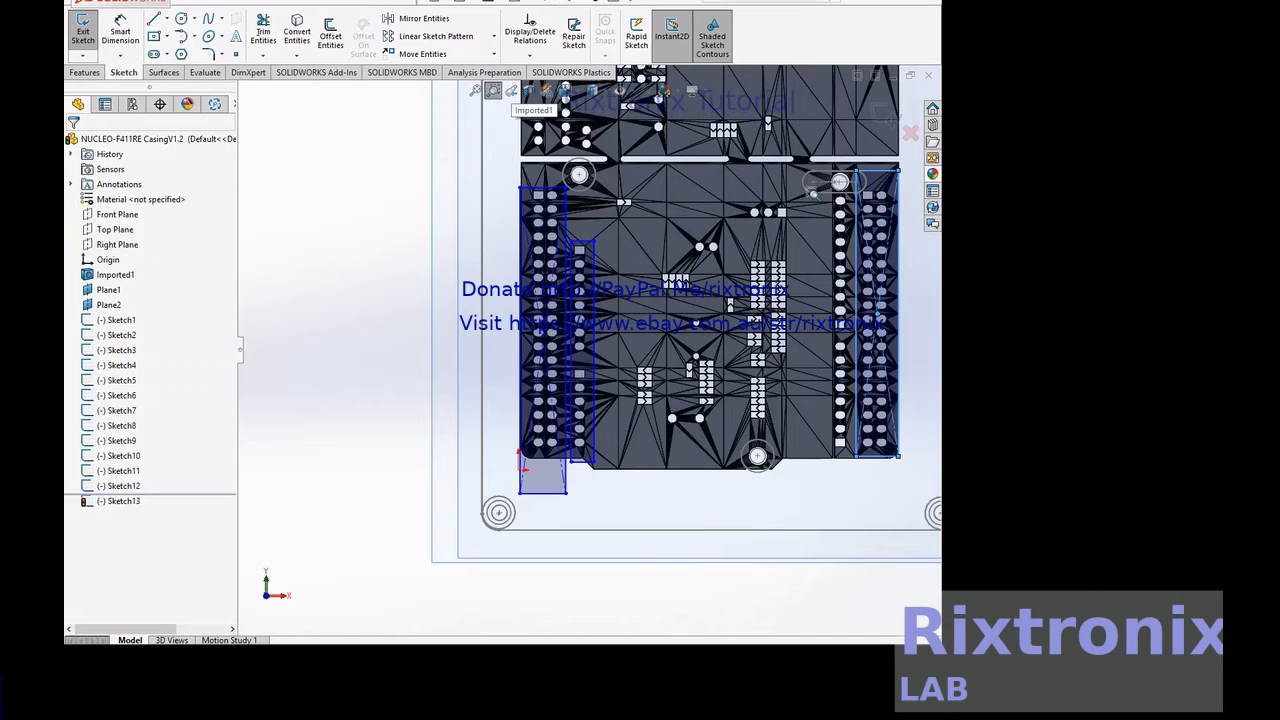
Sketch a closed rectangle from lines, about 5.7 by 51.9 mm, around the single-row header pads beside the right double-row header.
left_click_drag(801, 181, 865, 217)
scroll(823, 271, "up", 5)
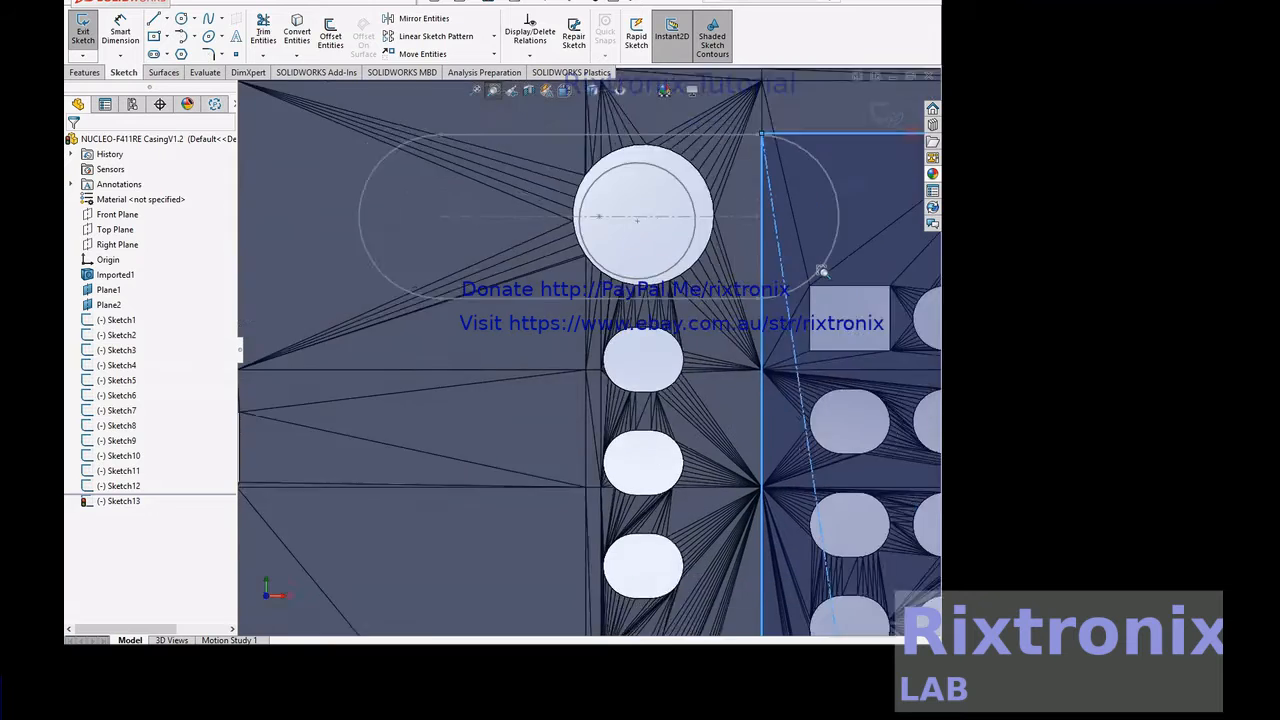
scroll(822, 272, "up", 2)
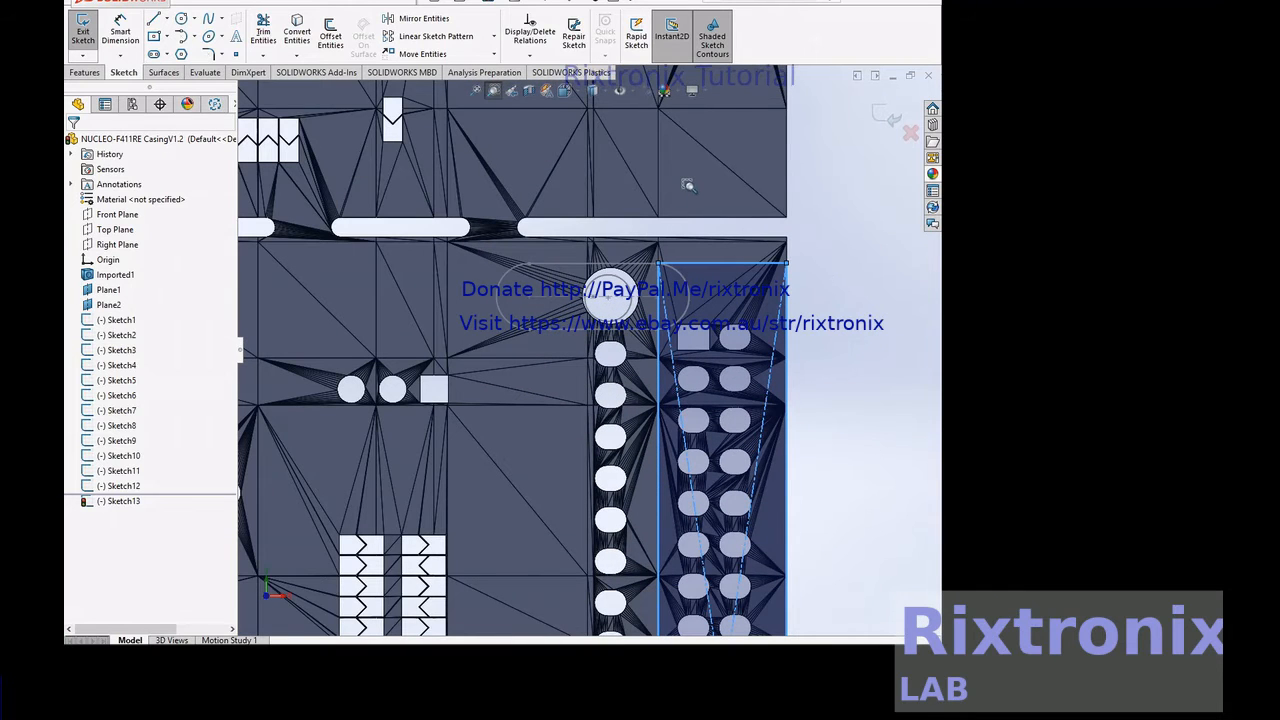
key("Escape")
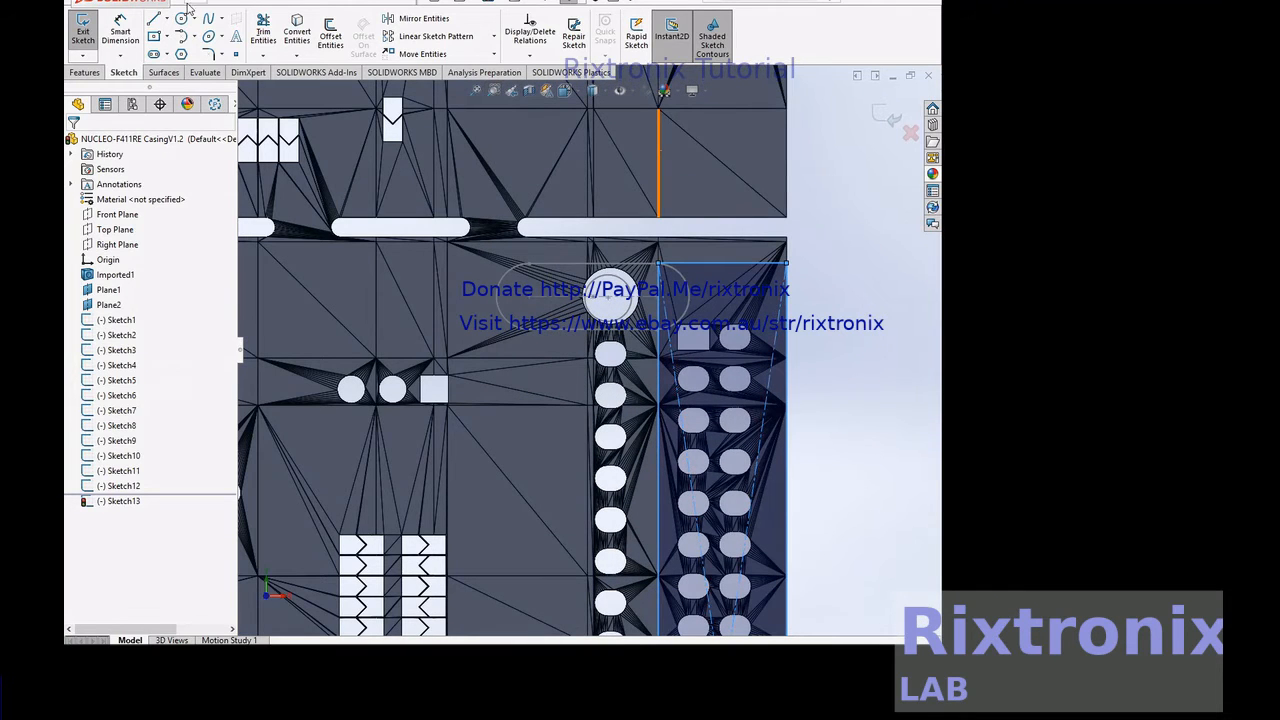
left_click(154, 19)
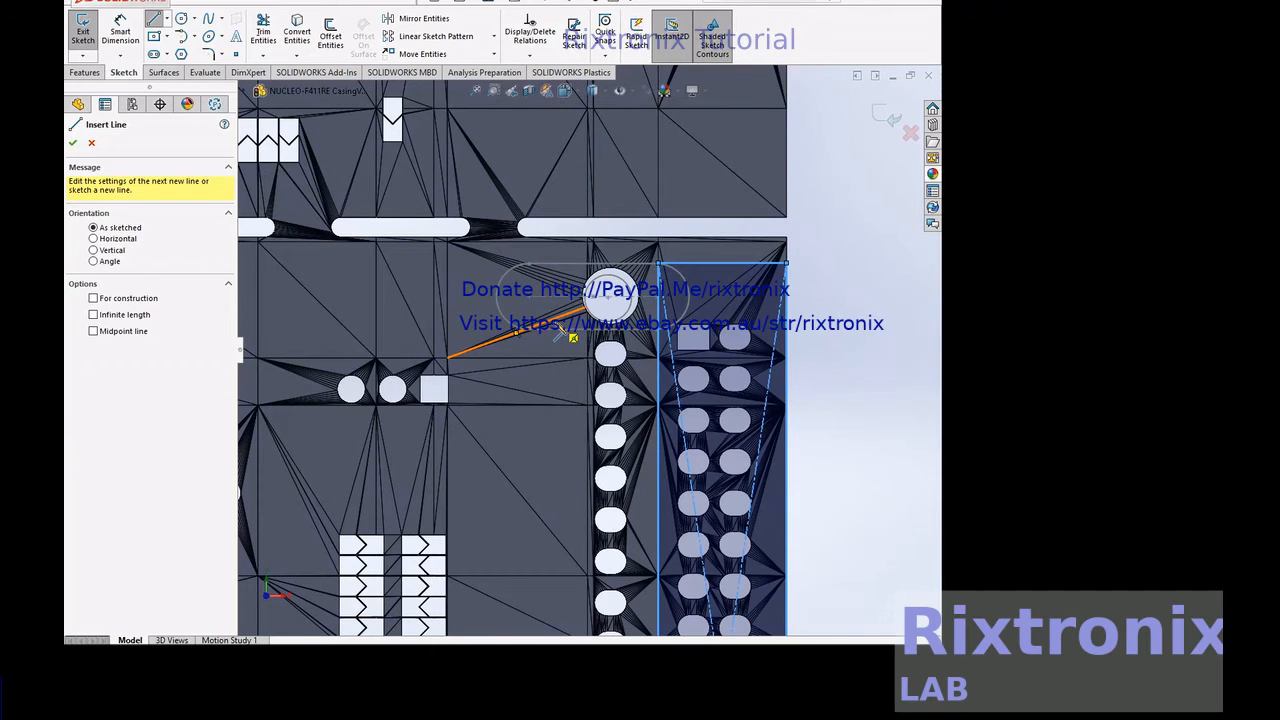
left_click(572, 337)
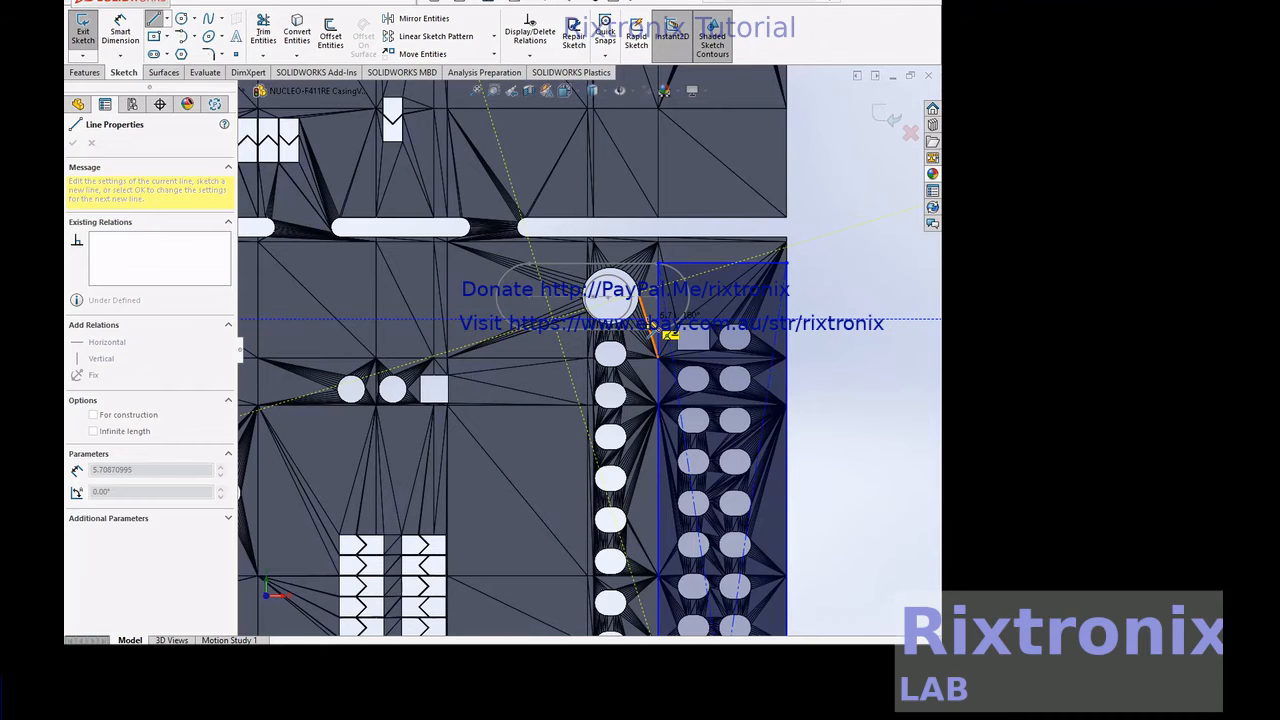
left_click(648, 325)
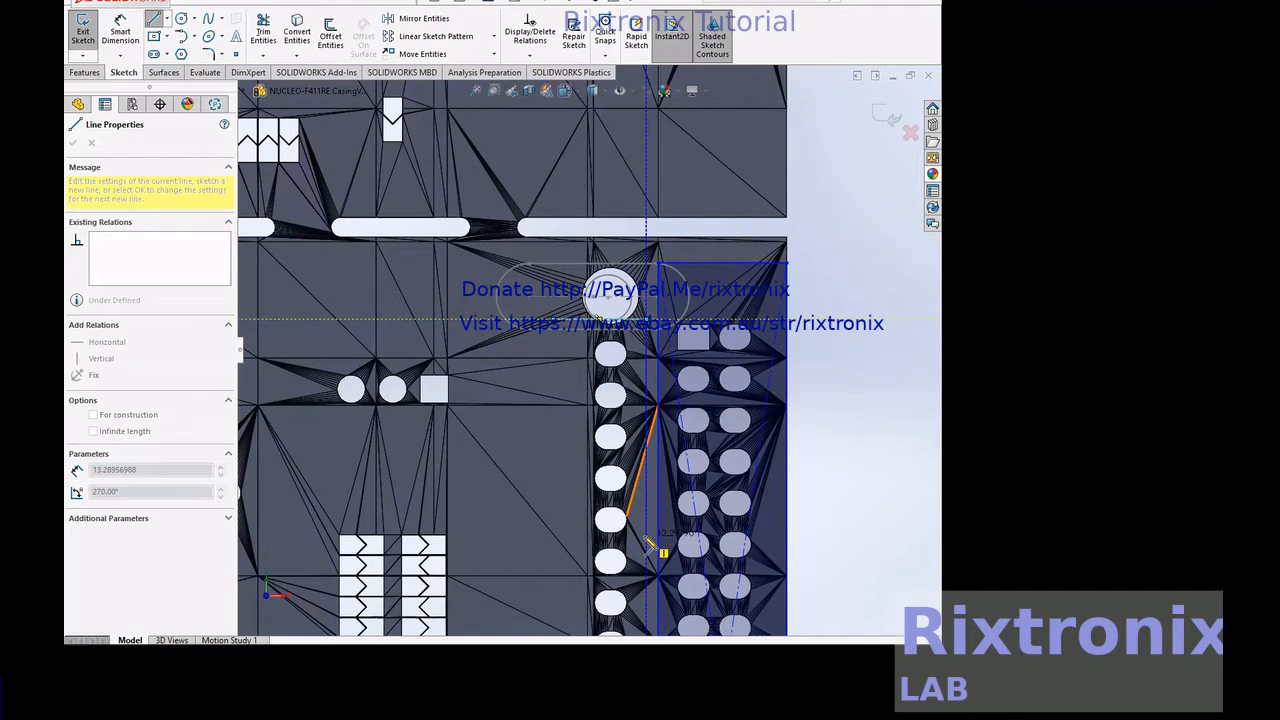
scroll(647, 540, "down", 4)
scroll(646, 538, "up", 3)
scroll(648, 543, "up", 5)
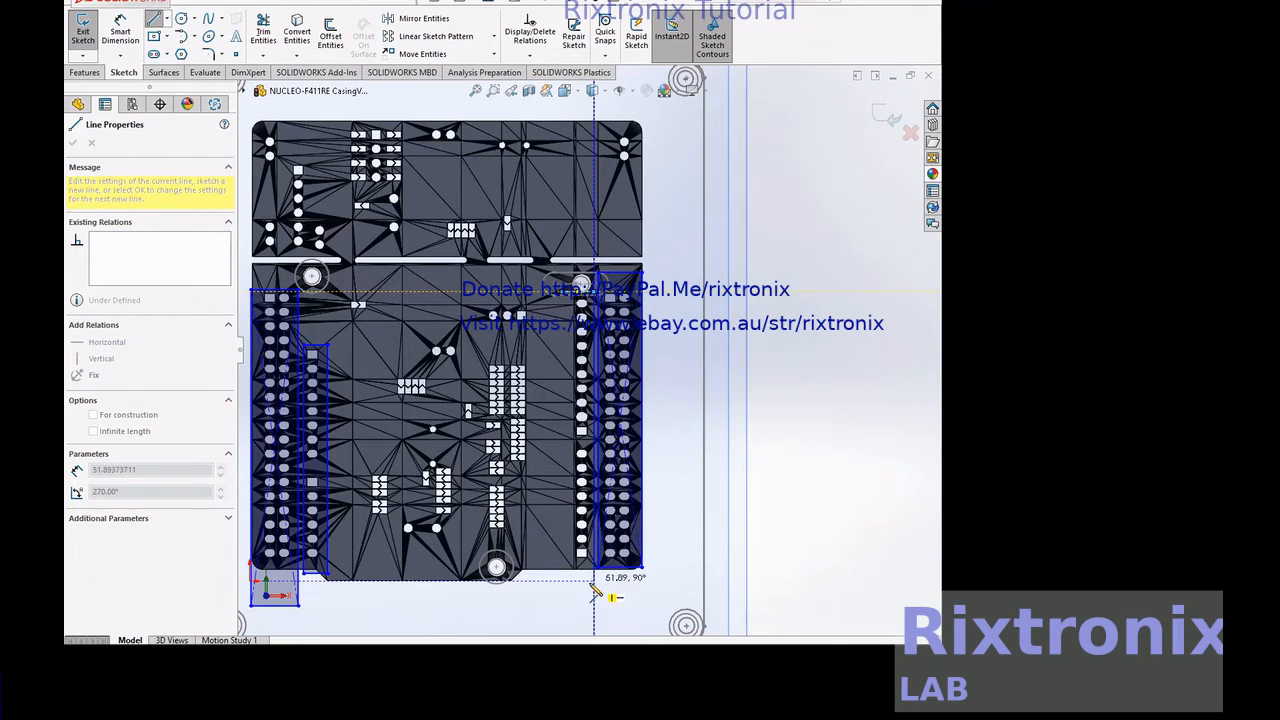
left_click(595, 582)
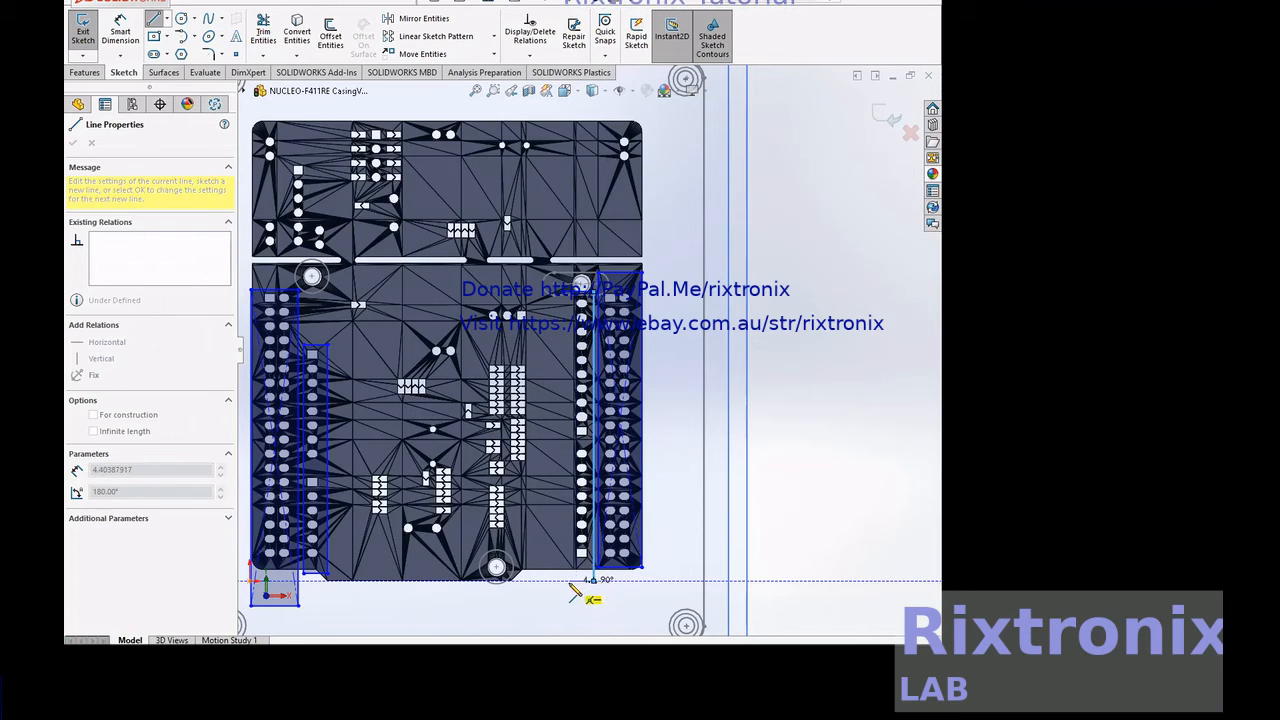
double_click(562, 582)
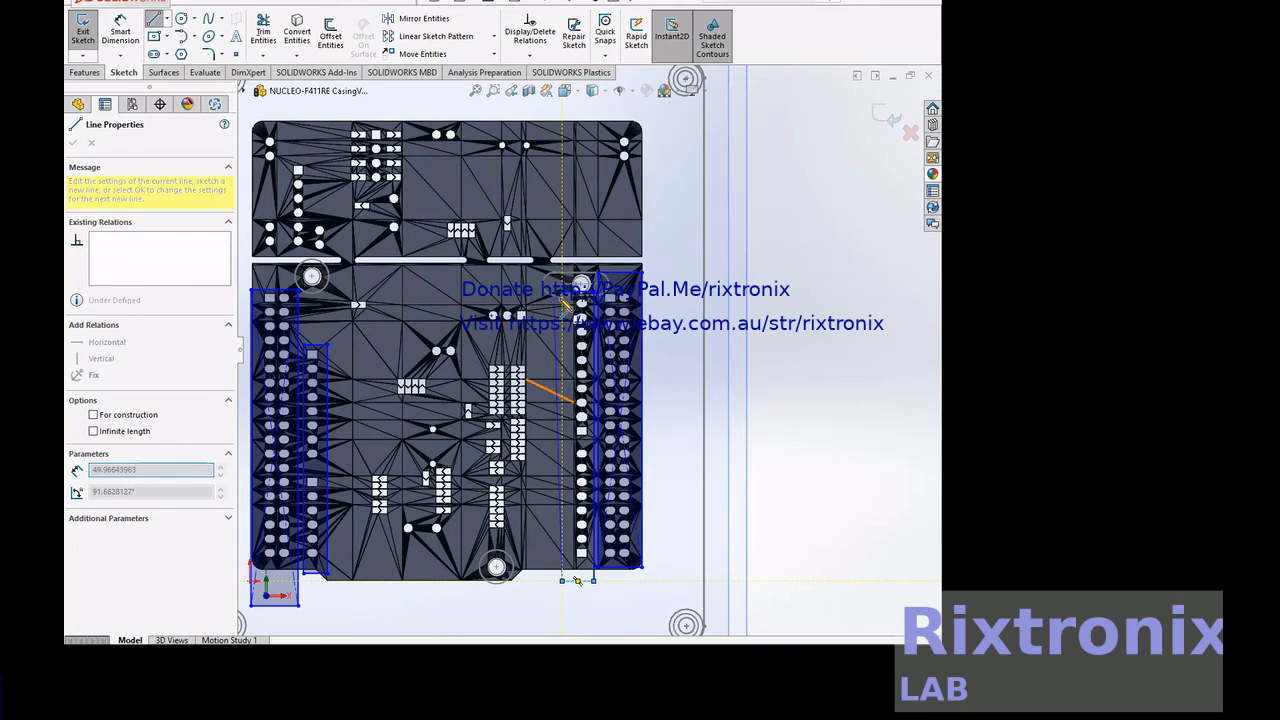
double_click(563, 295)
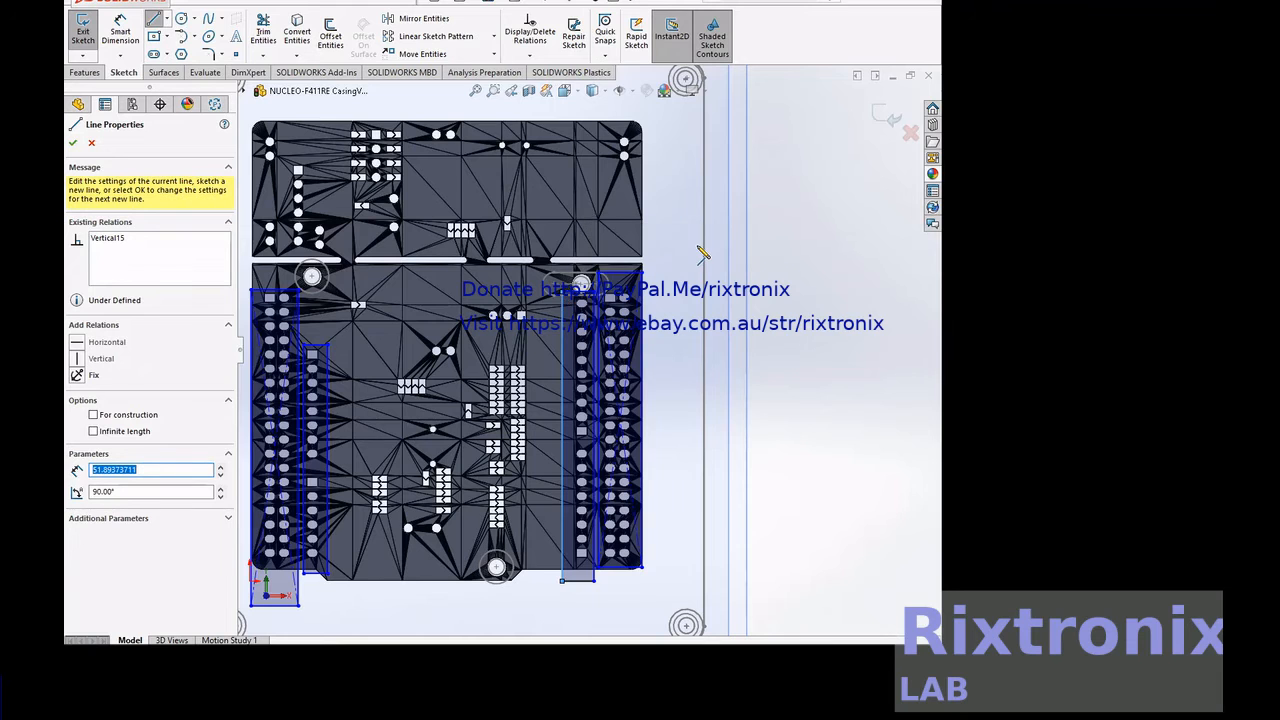
key("f")
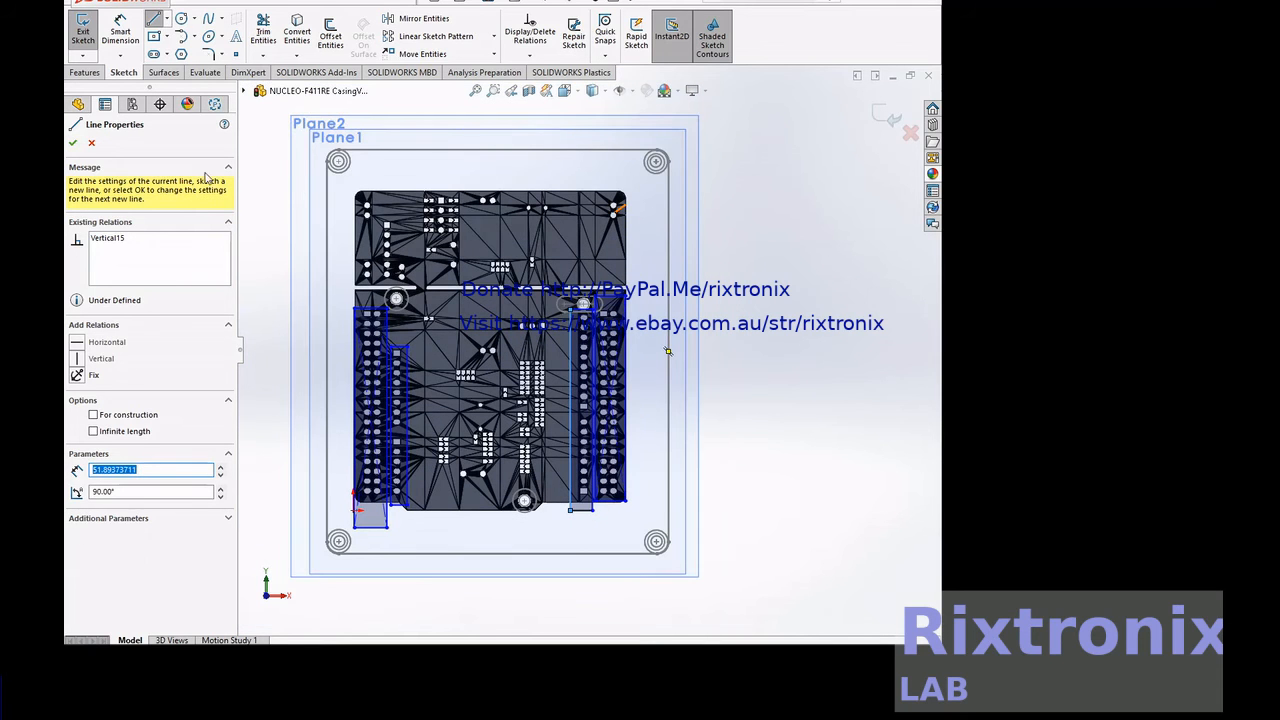
left_click(73, 146)
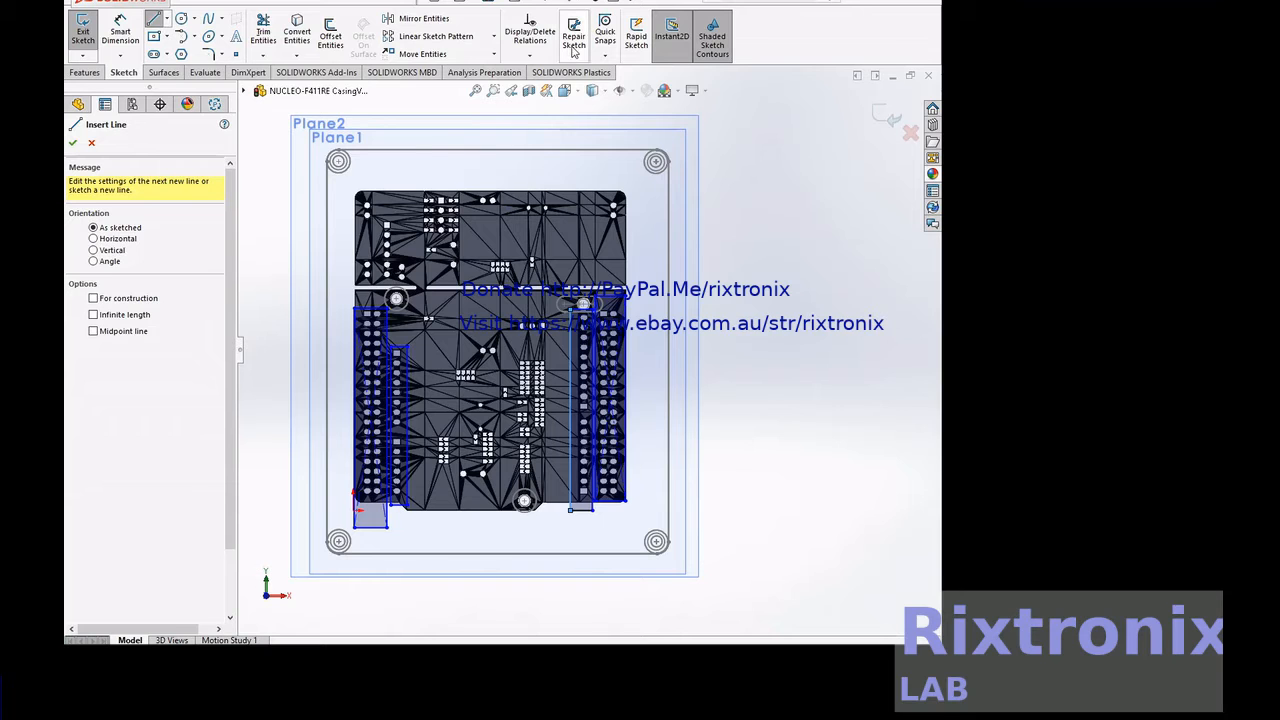
Sketch a center rectangle about 4 by 16.7 mm around the six-pin single-row header on the board's upper section.
left_click(475, 91)
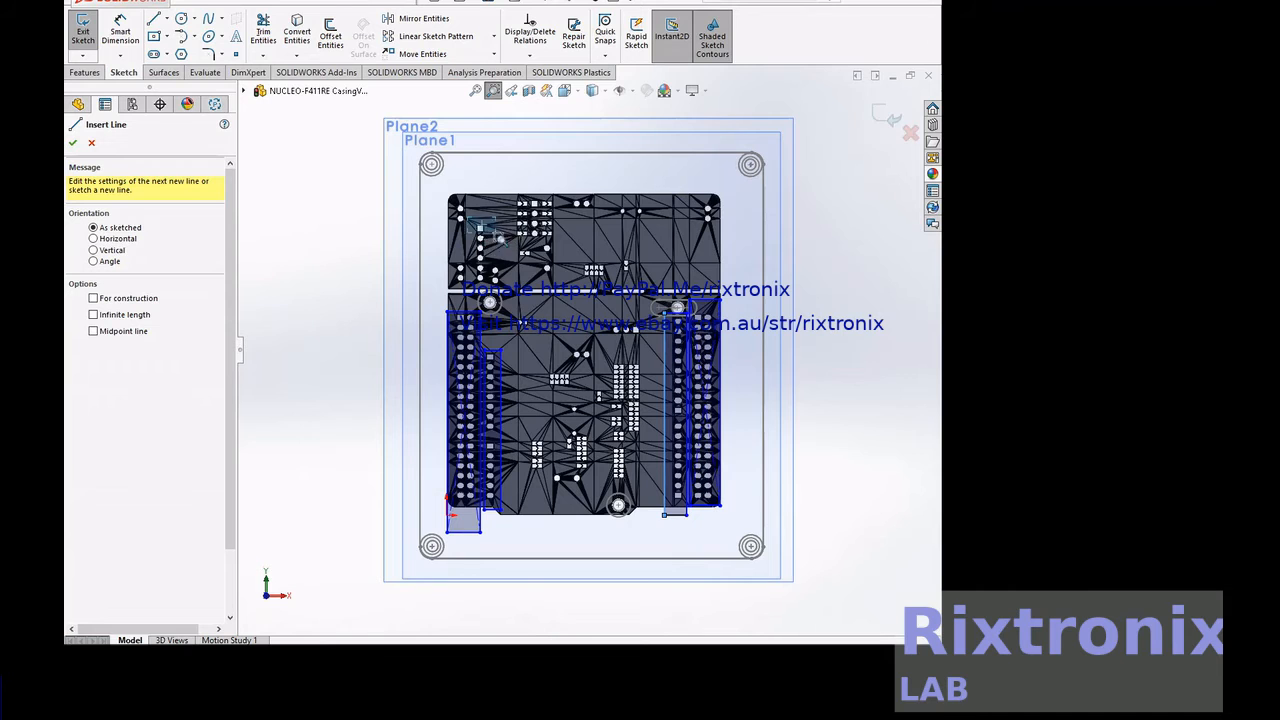
scroll(620, 275, "down", 6)
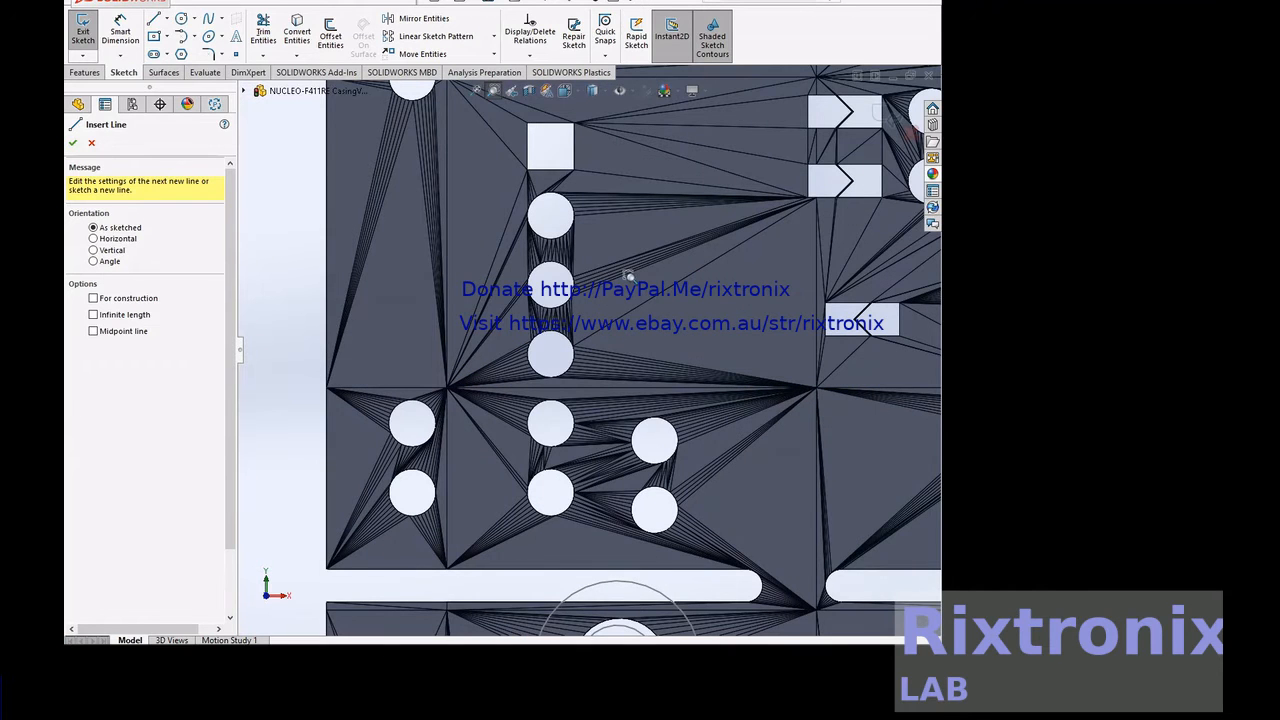
scroll(629, 277, "up", 4)
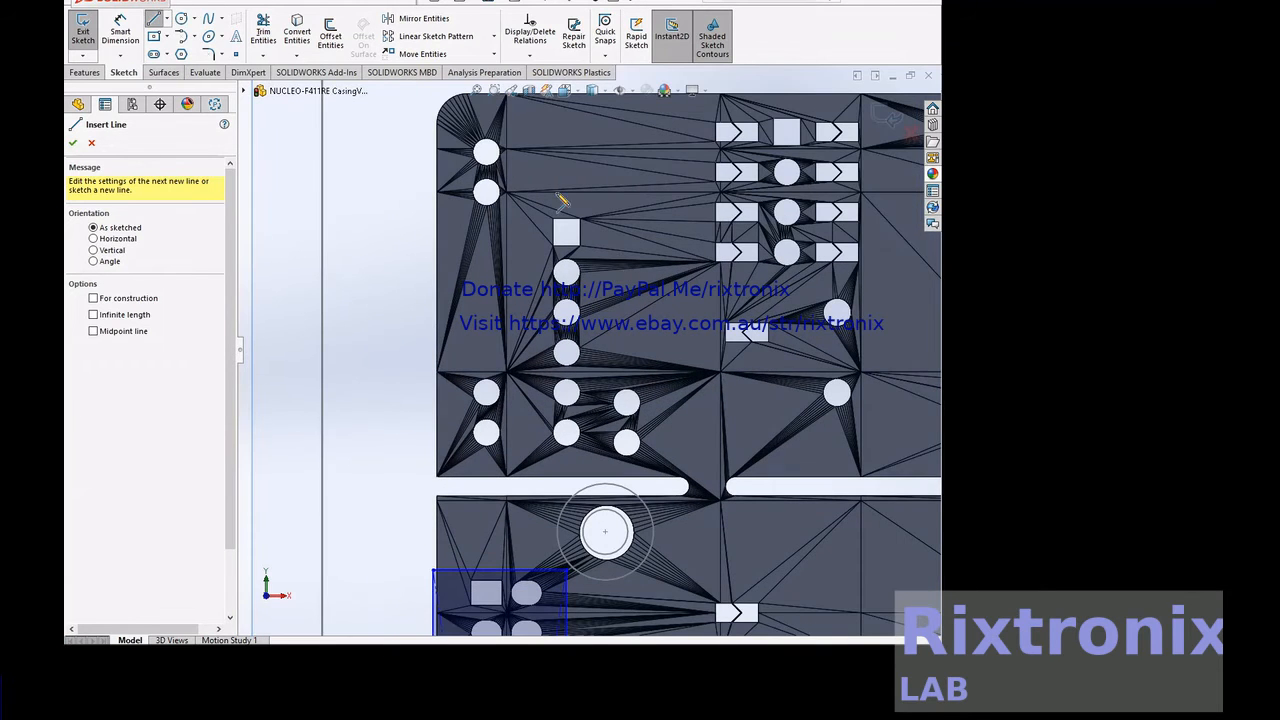
left_click(153, 36)
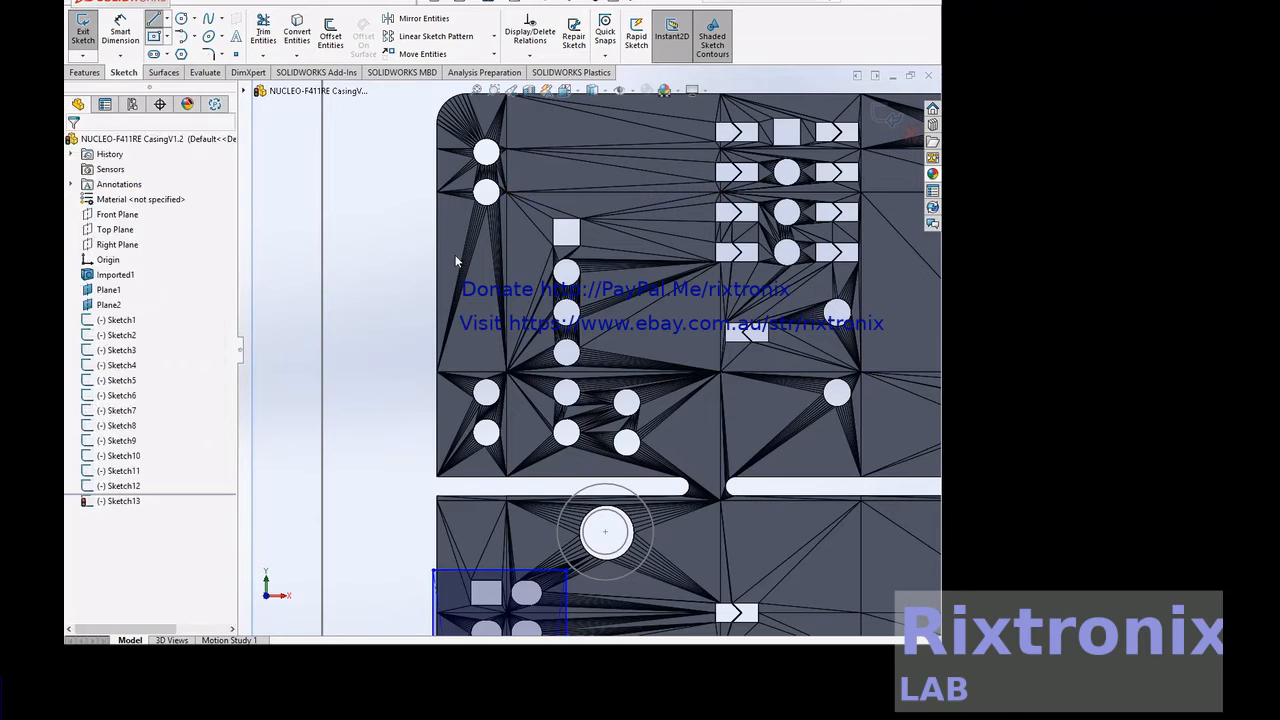
left_click(575, 340)
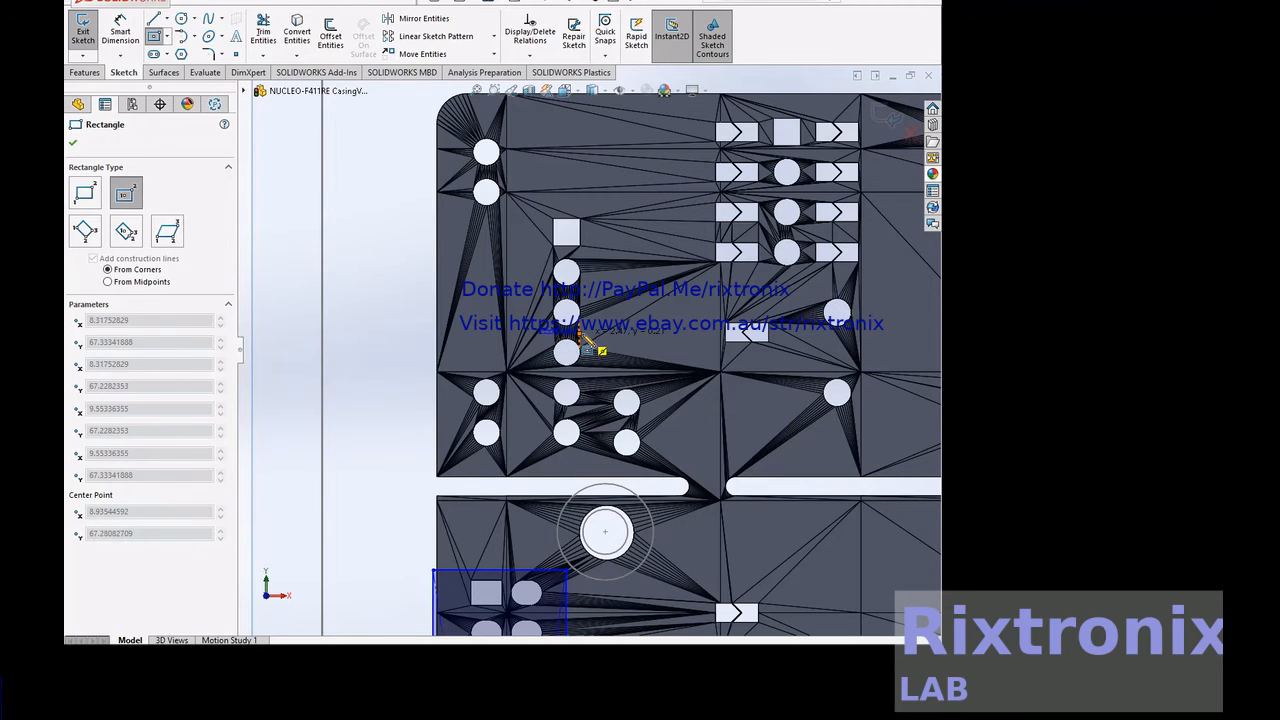
left_click(592, 463)
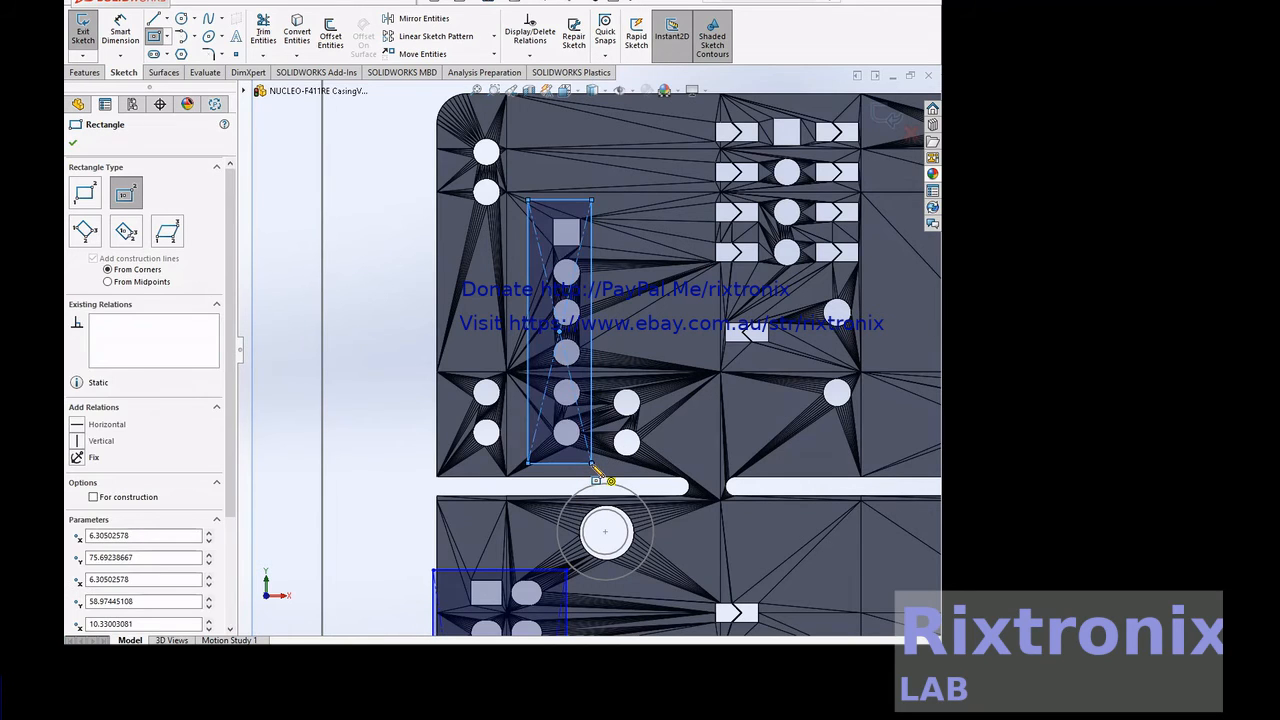
key("Escape")
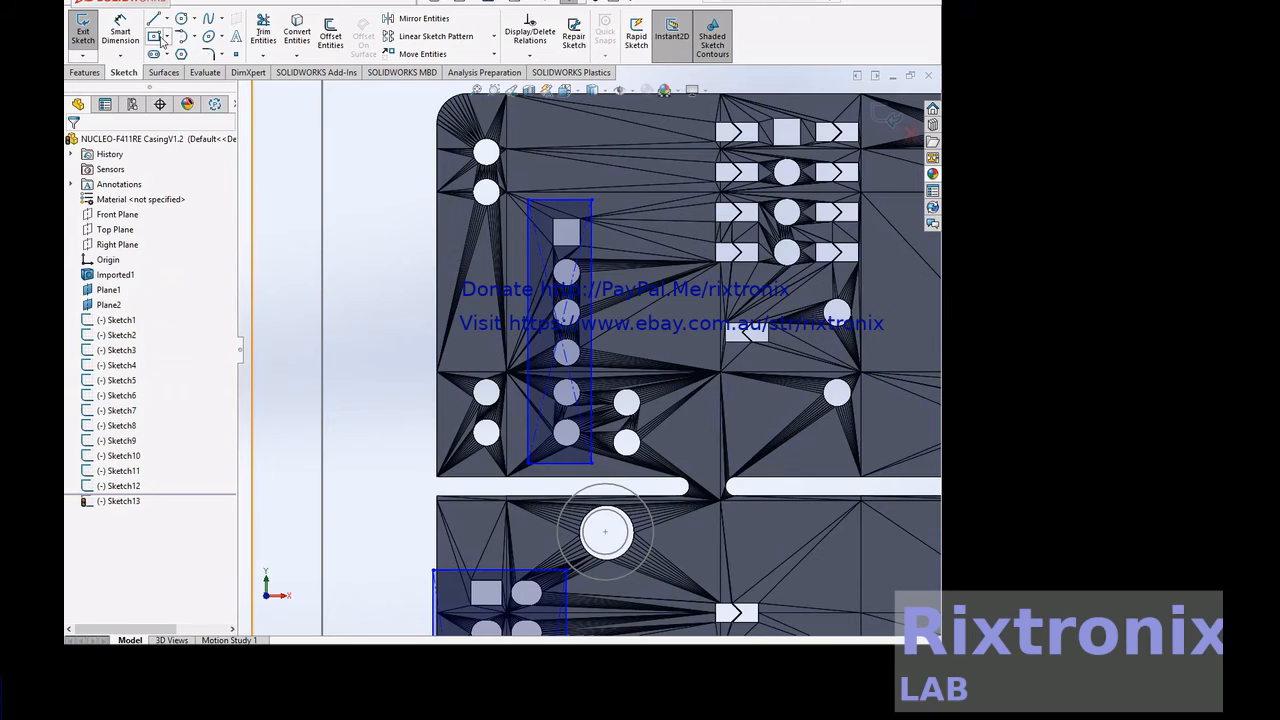
Sketch a center rectangle about 3.7 by 6.6 mm around the two pads near the board's upper-left corner.
left_click(153, 36)
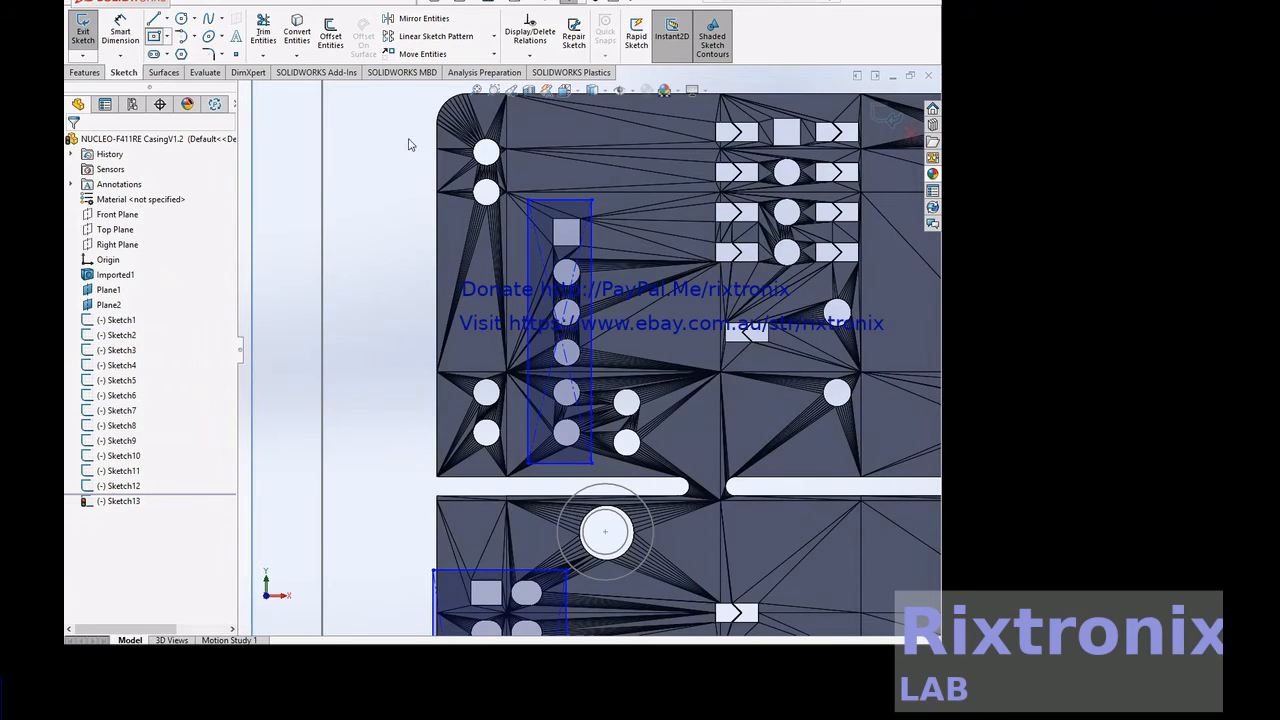
left_click(488, 190)
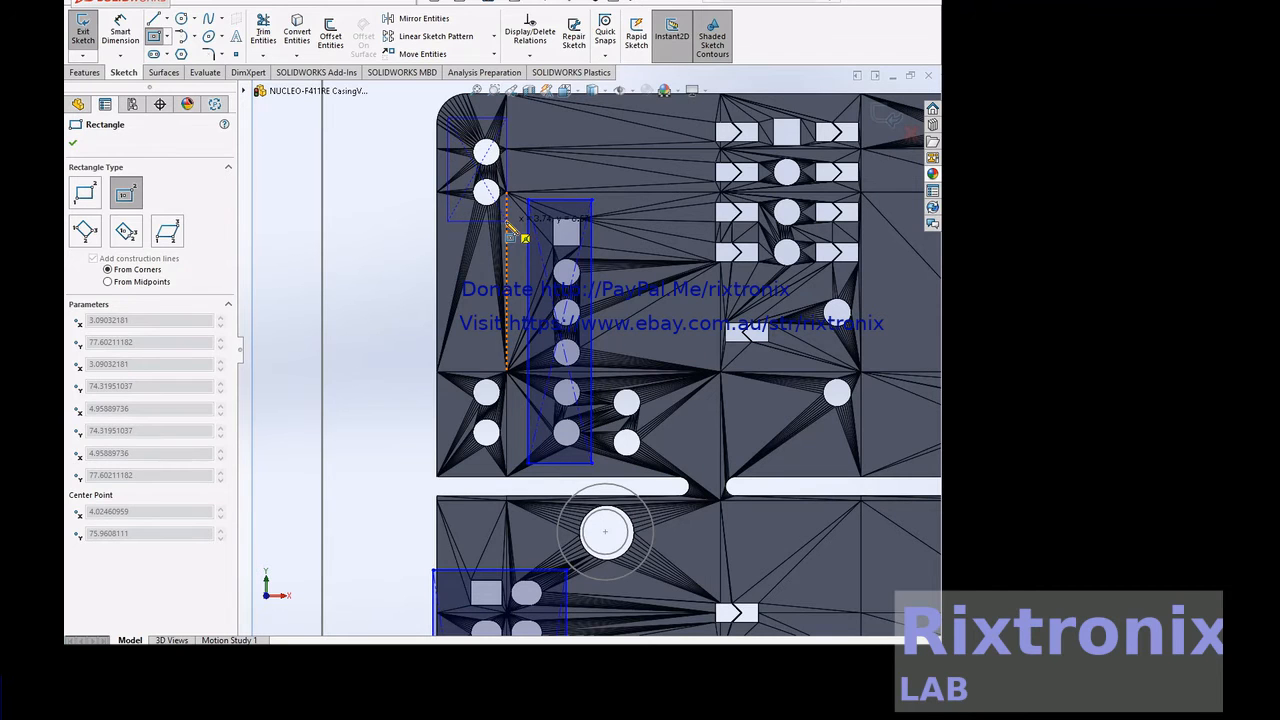
left_click(507, 223)
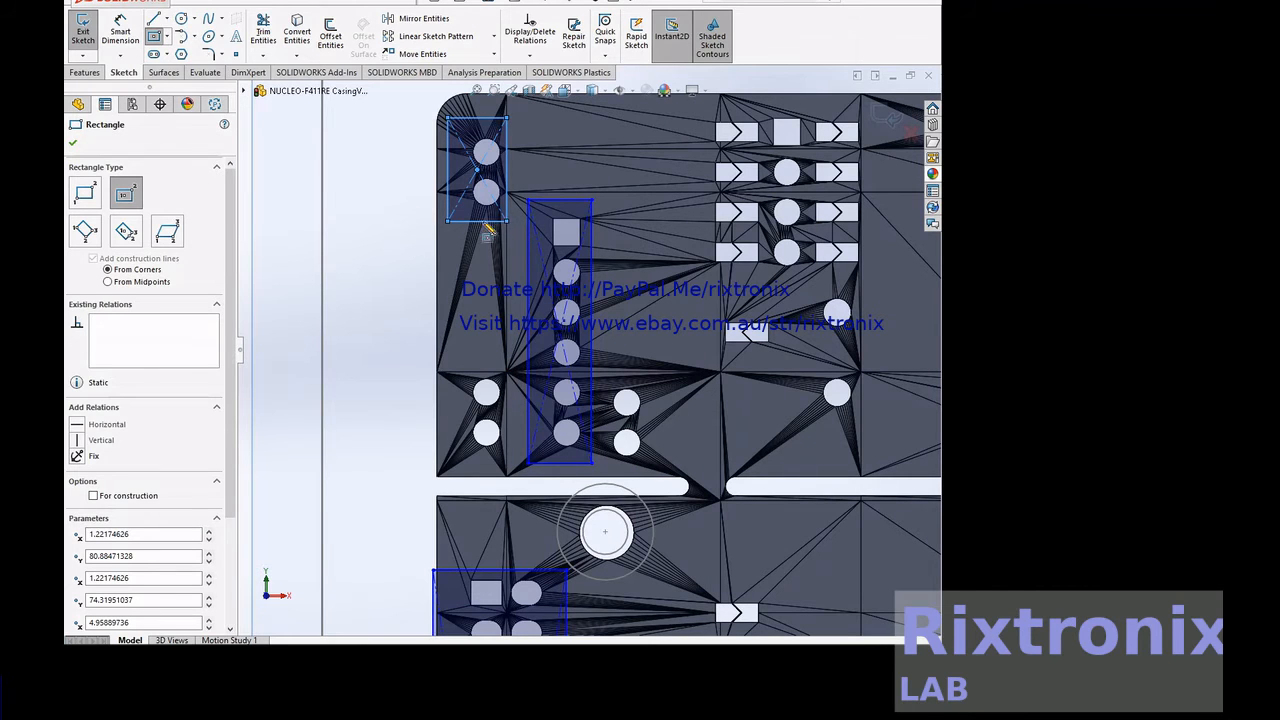
left_click(73, 147)
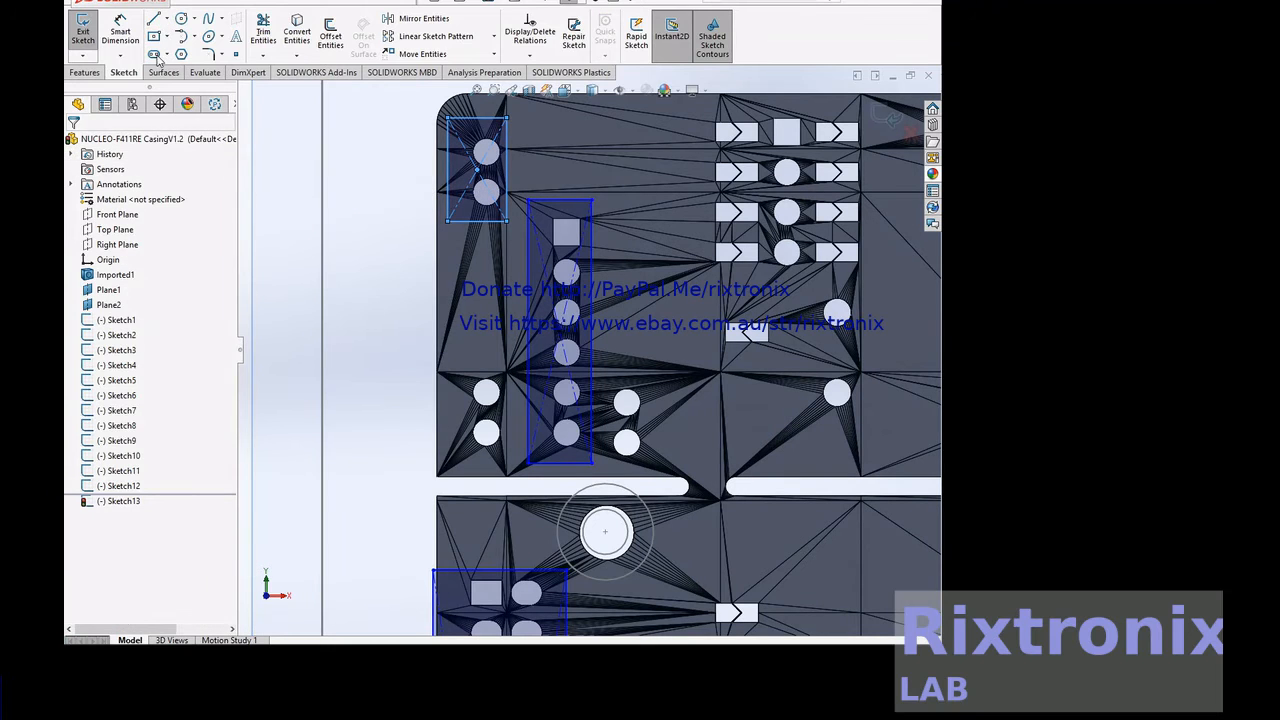
Copy the upper-left two-pad rectangle and paste it over the two-pad pairs on either side of the six-pin header's lower end.
left_click(228, 5)
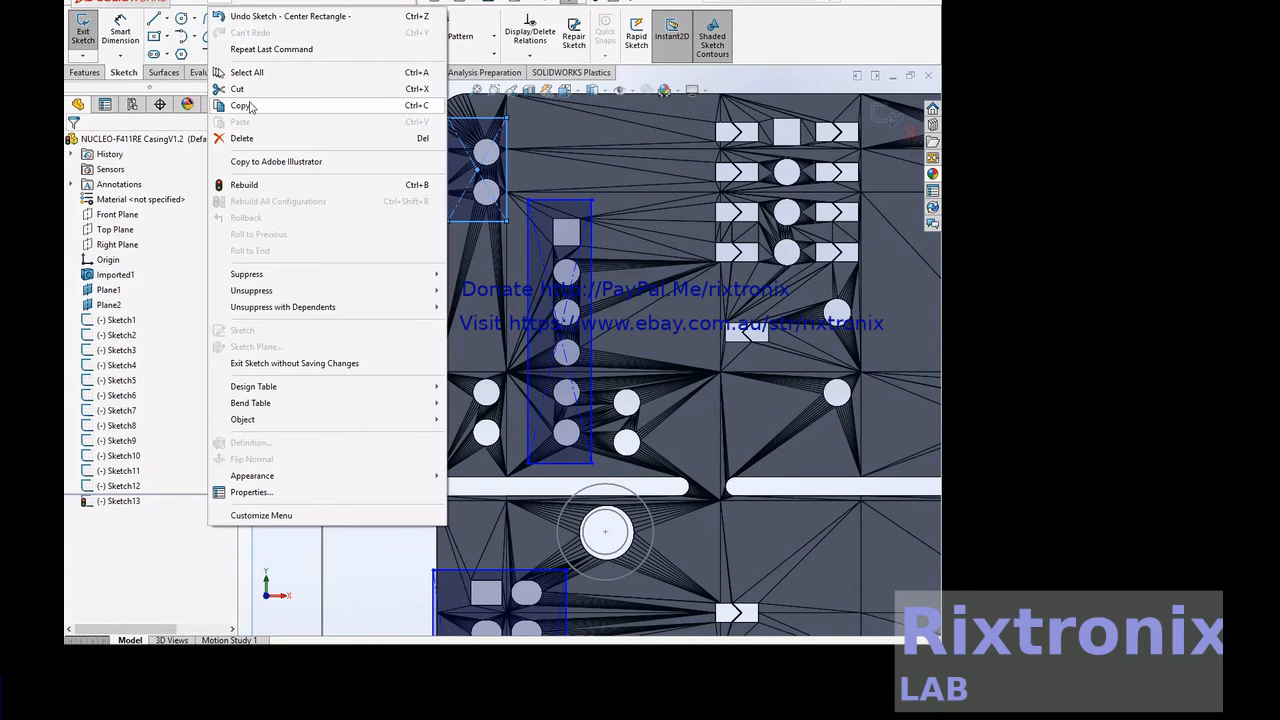
left_click(250, 106)
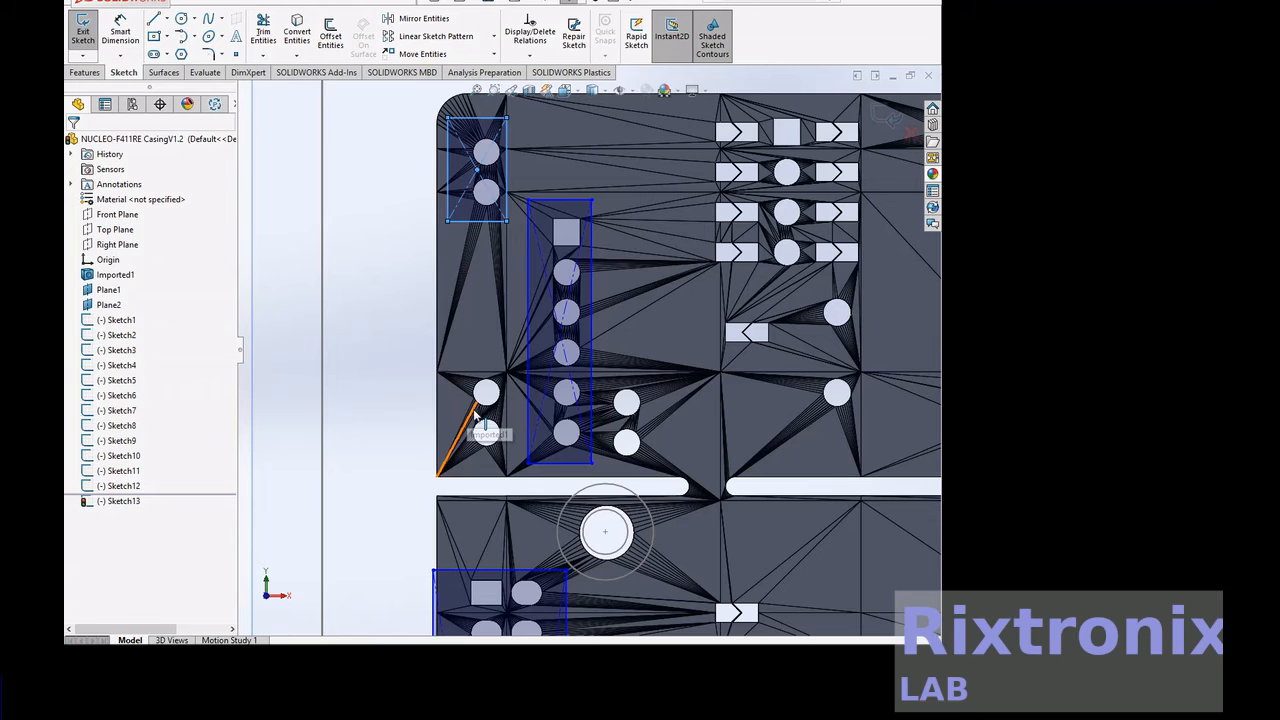
left_click(474, 411)
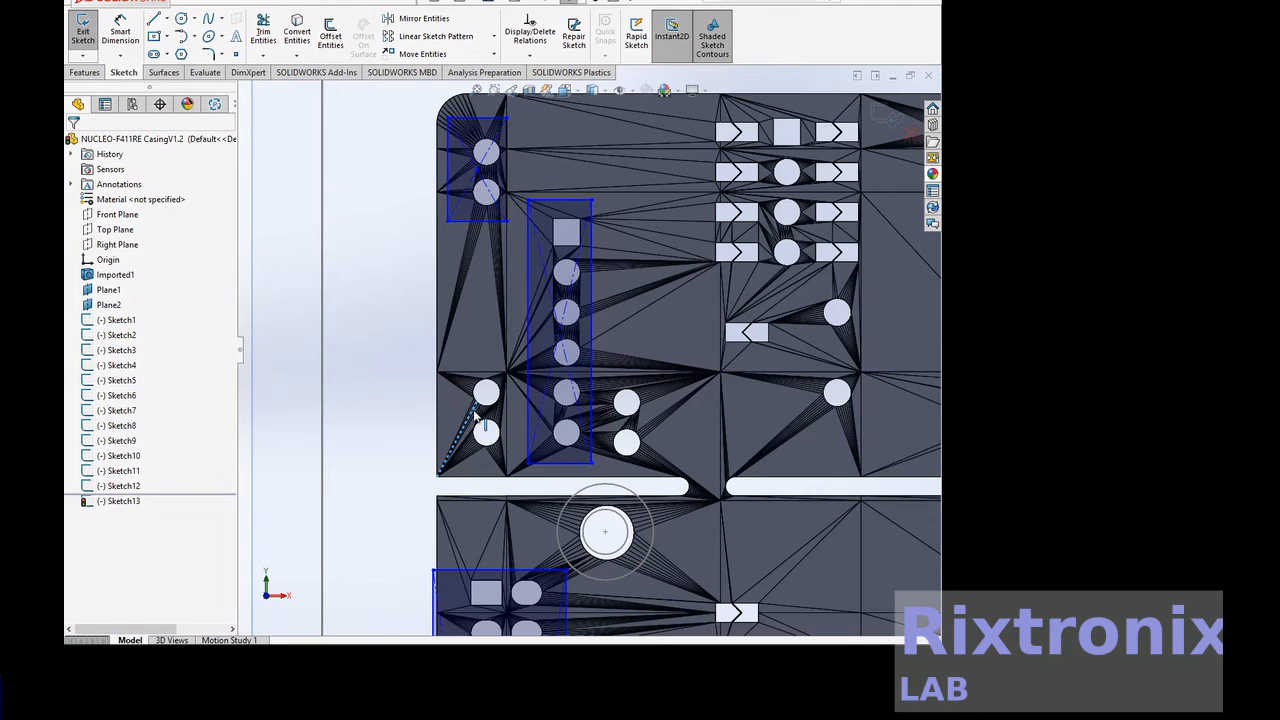
key("ctrl+v")
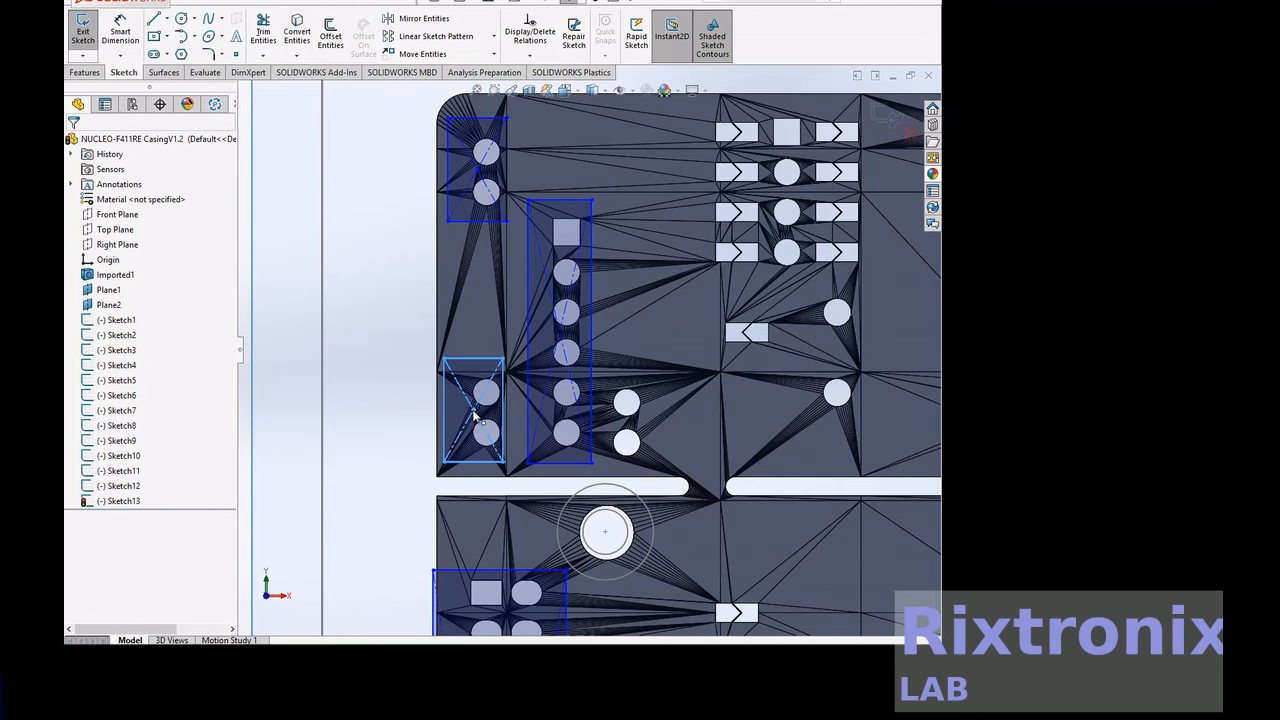
left_click(632, 428)
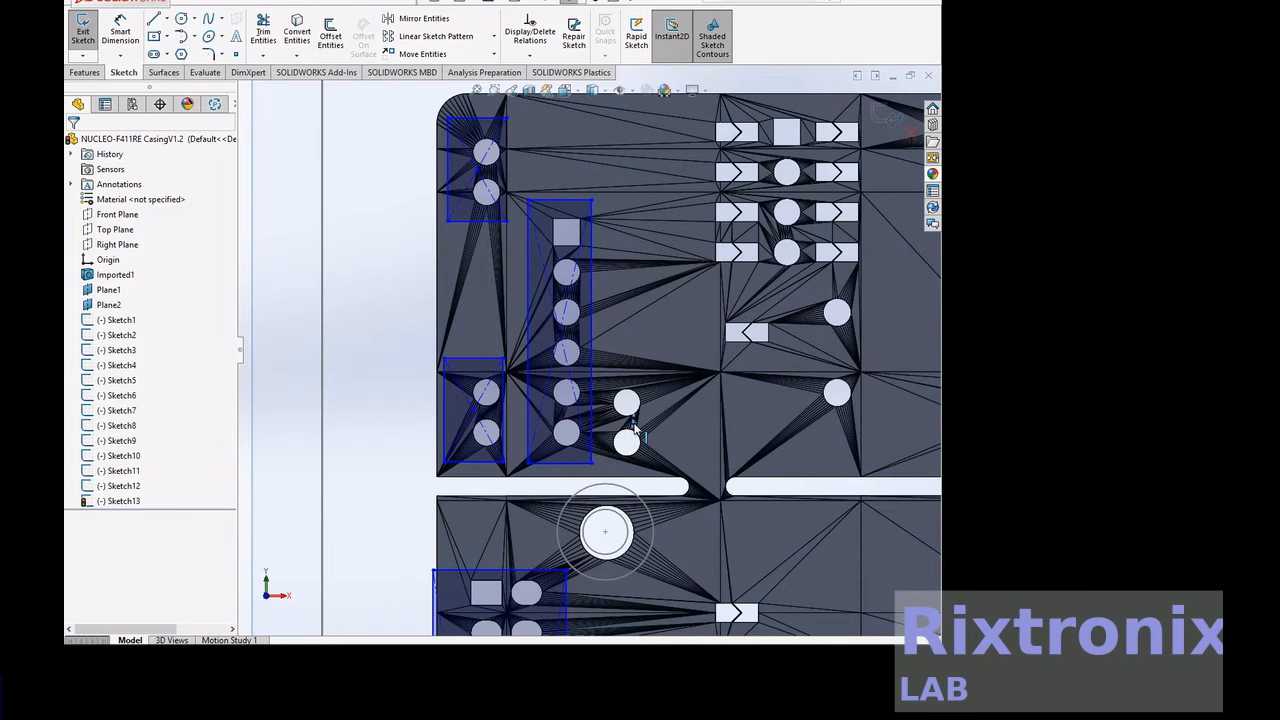
key("ctrl+v")
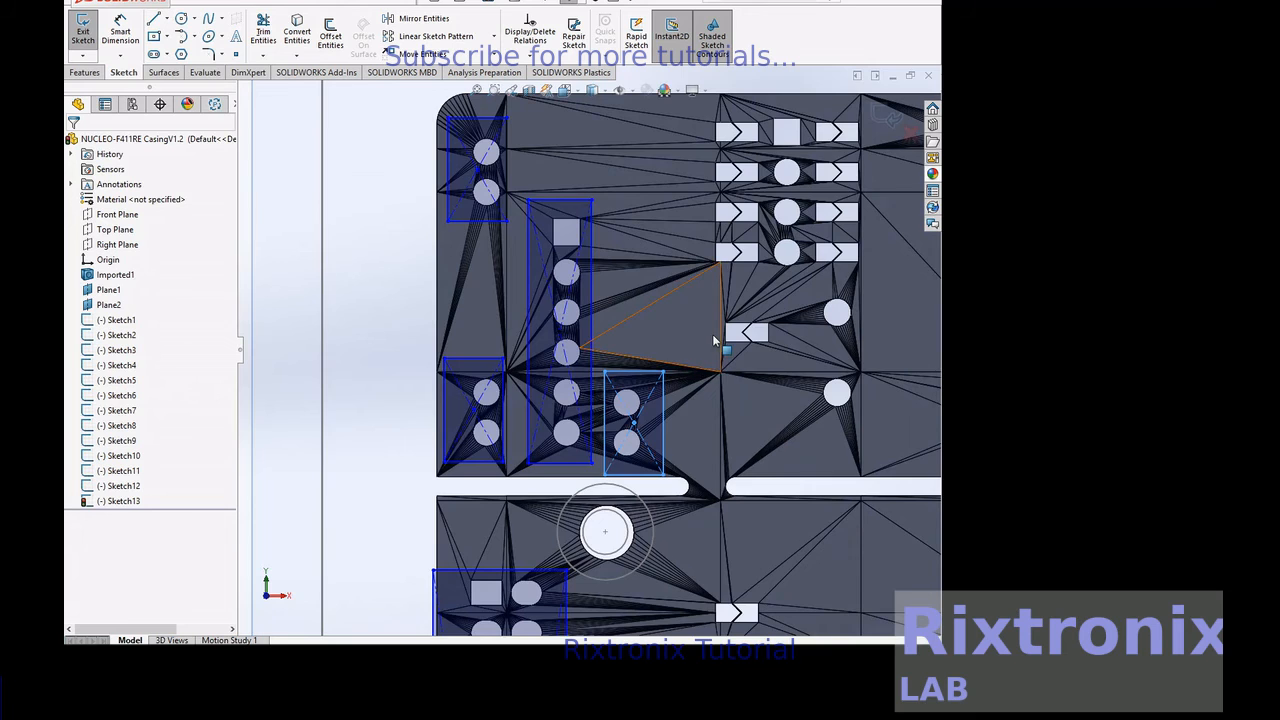
Paste another copy of the two-pad rectangle over the two pads near the board's upper-right corner.
scroll(714, 341, "up", 5)
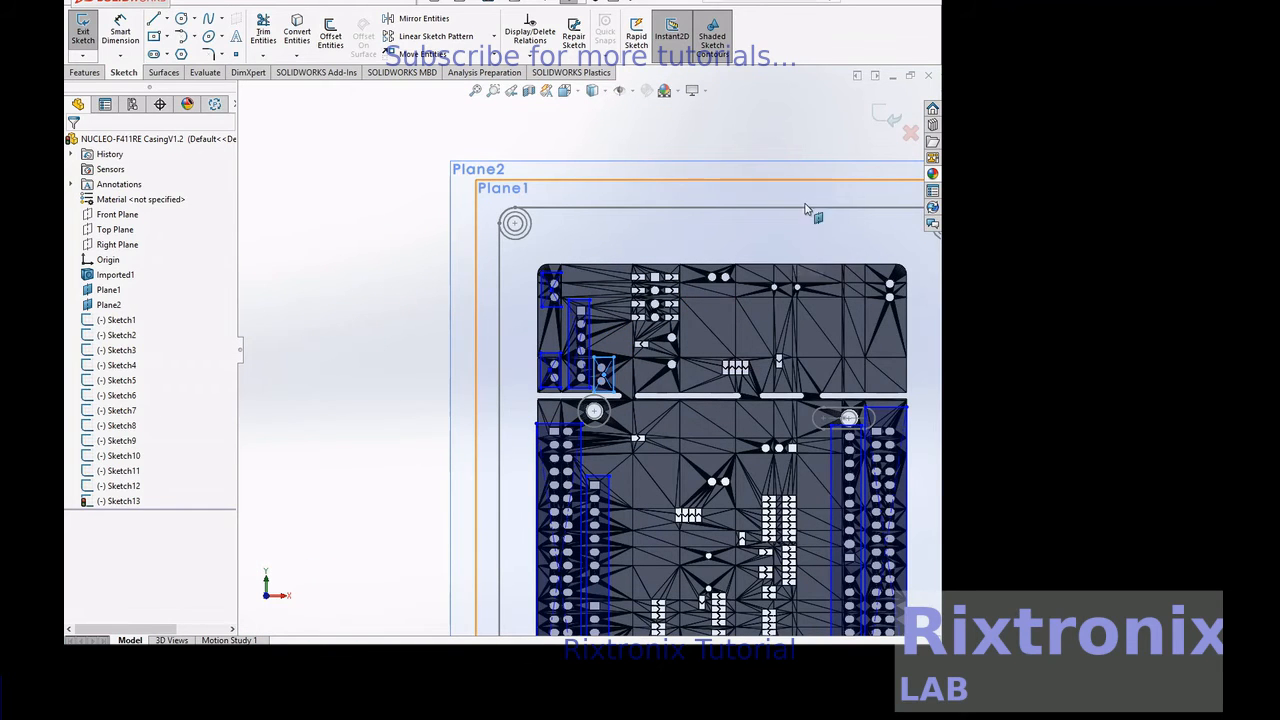
left_click(493, 91)
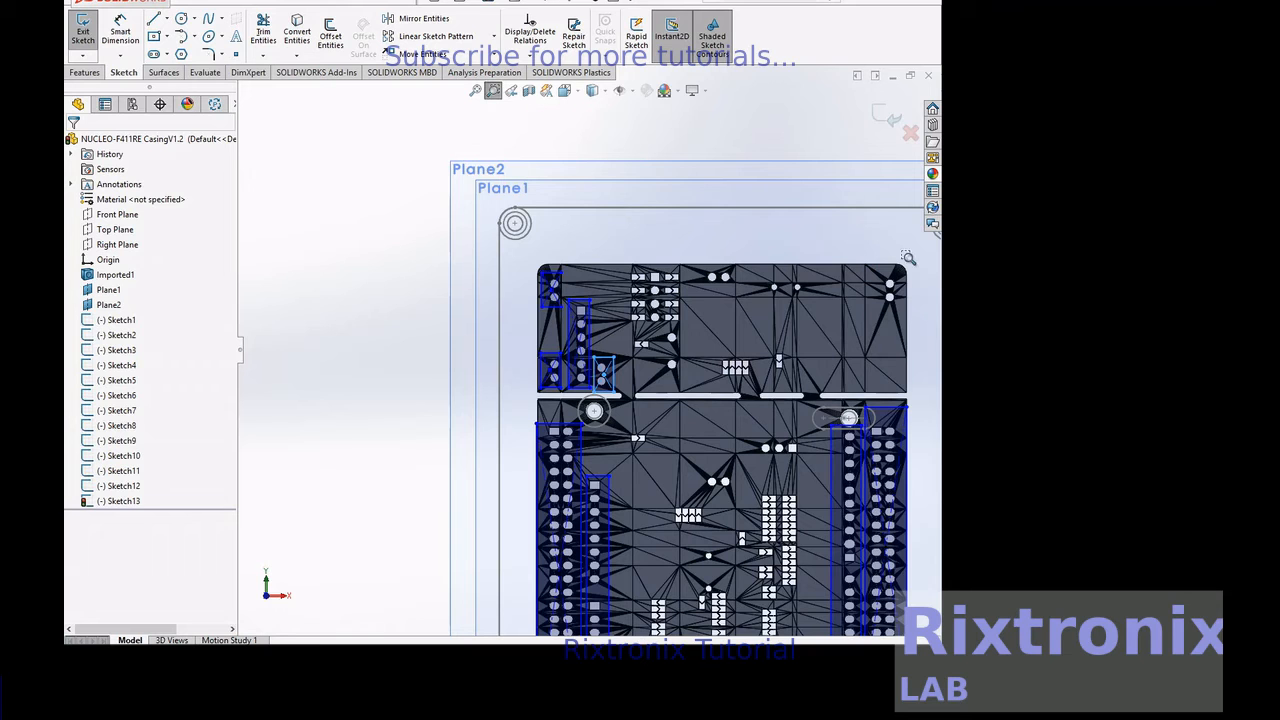
left_click_drag(888, 260, 904, 323)
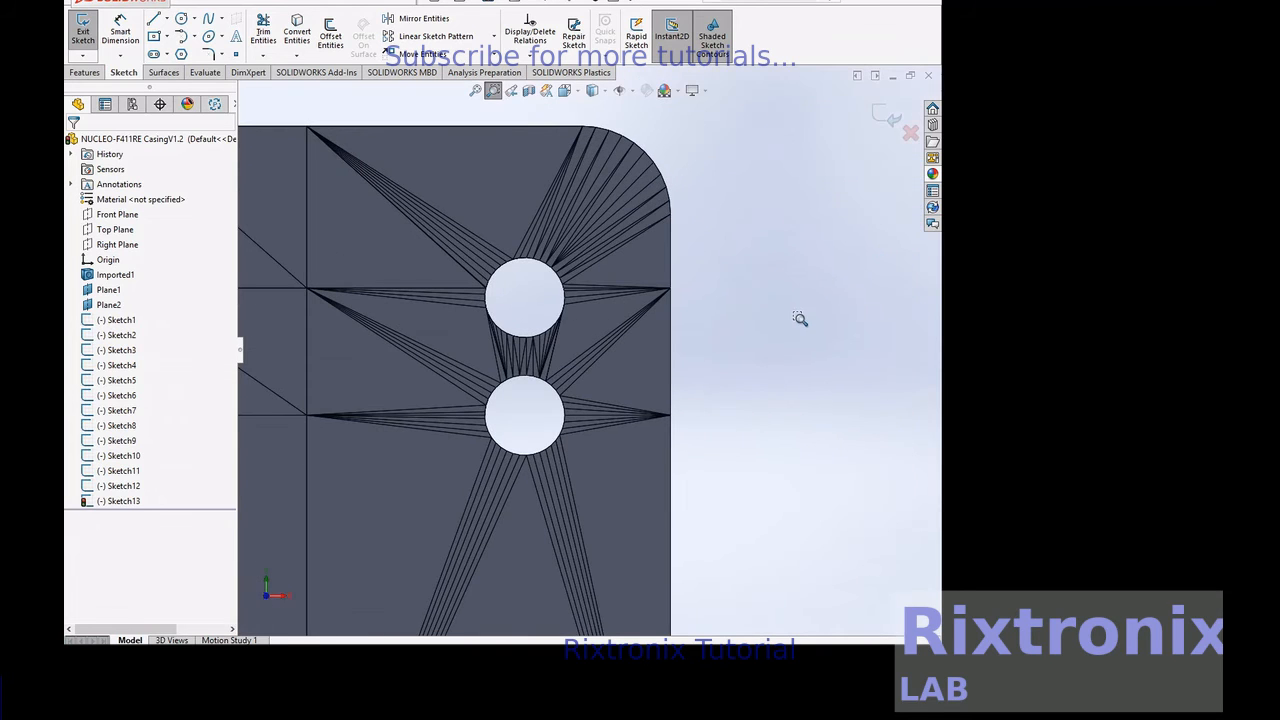
key("Escape")
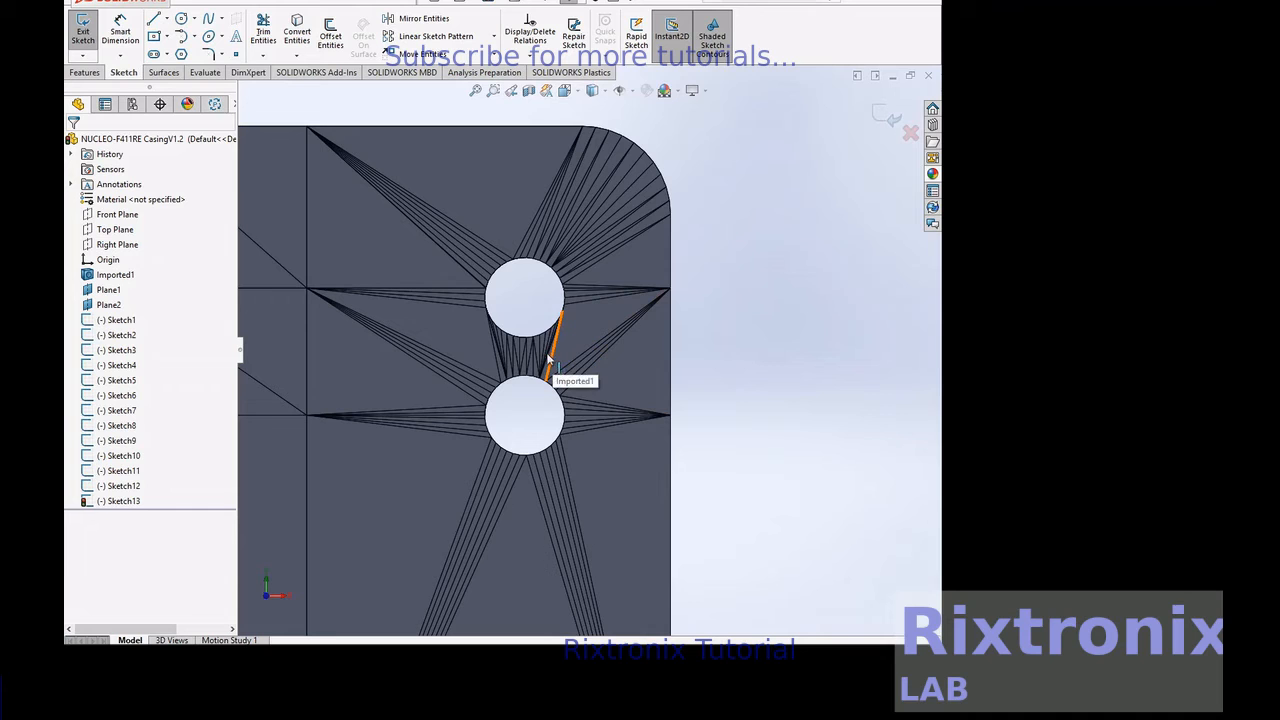
left_click(545, 358)
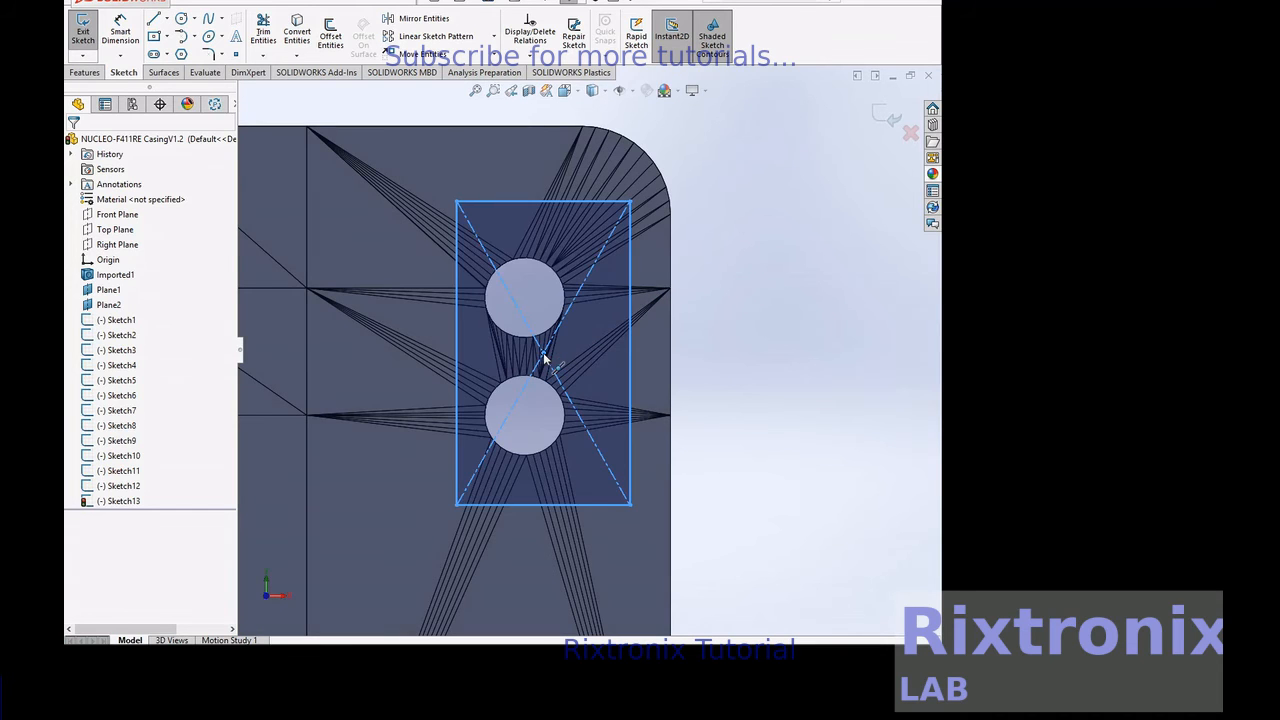
scroll(543, 352, "up", 10)
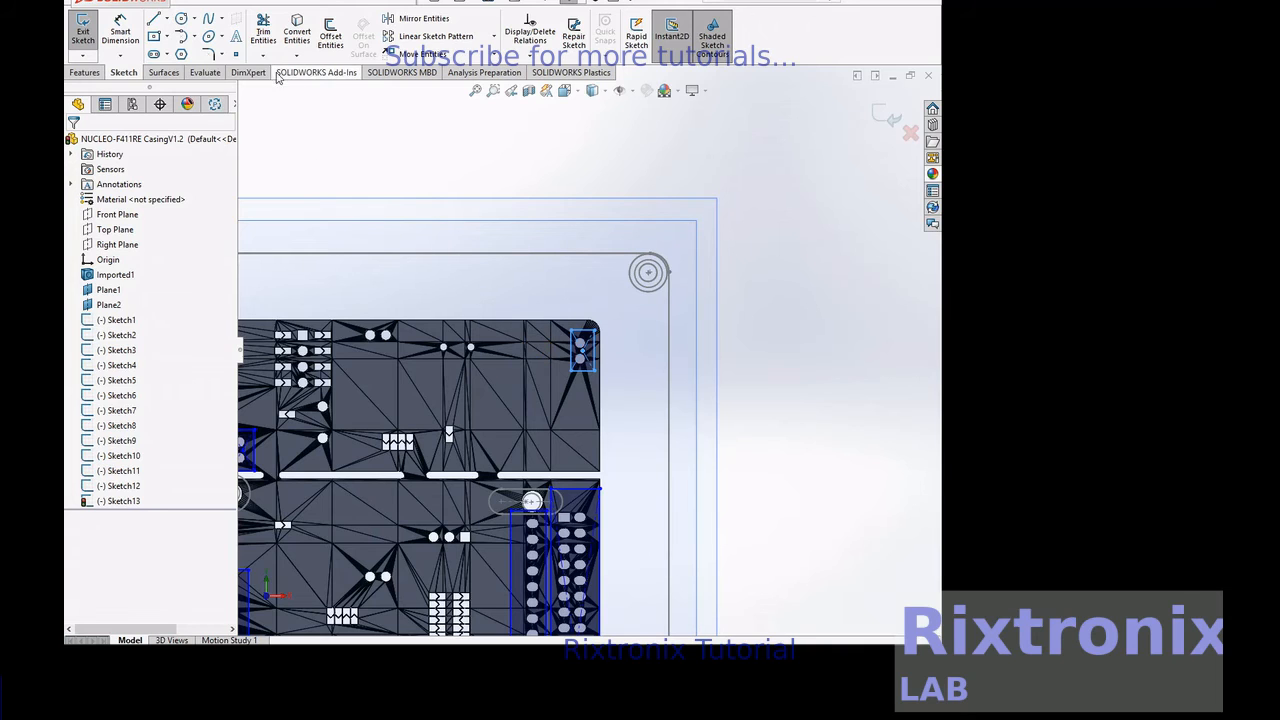
Sketch a center rectangle about 5.9 by 5.5 mm around the two side-by-side pads at the board's upper edge and close the sketch.
left_click(154, 36)
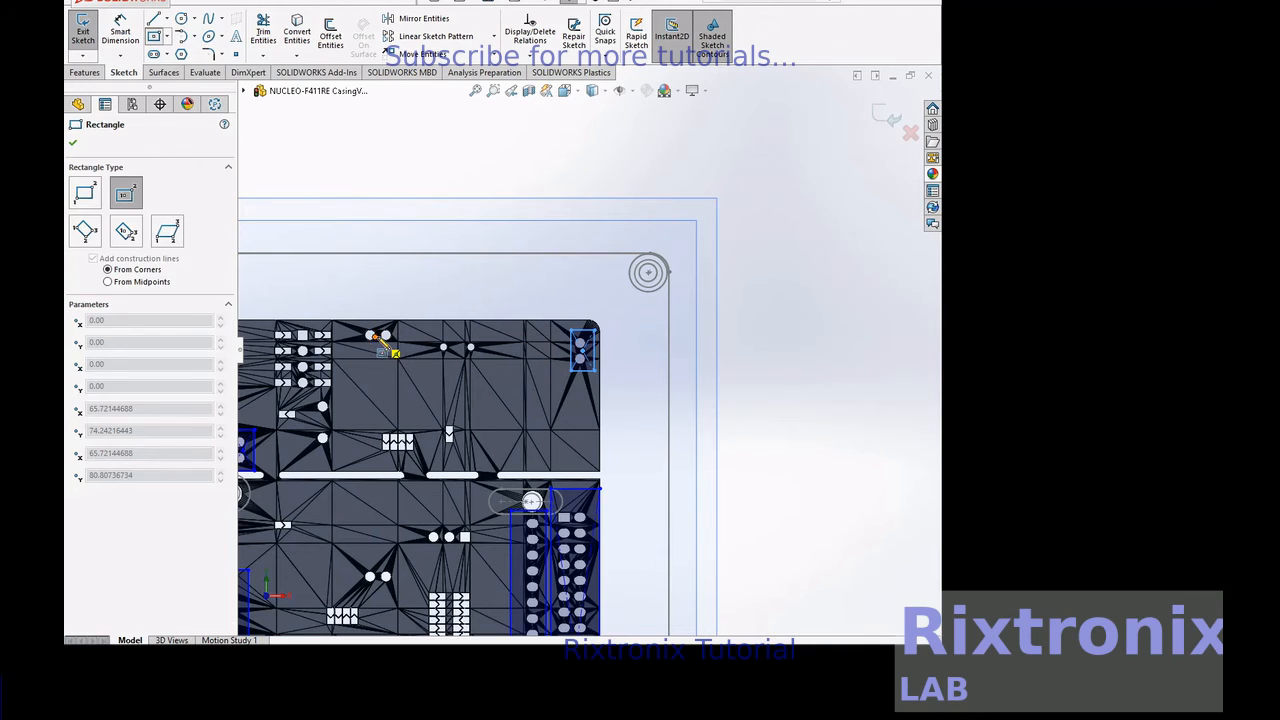
left_click(386, 337)
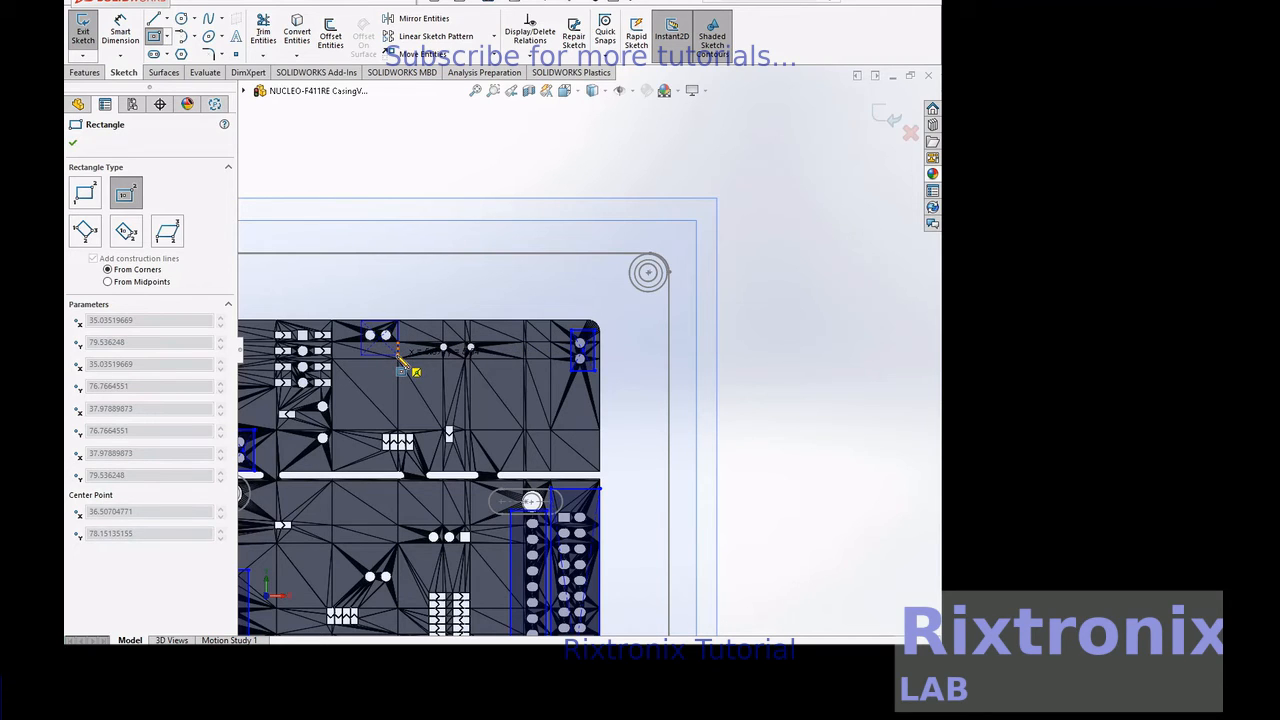
left_click(398, 356)
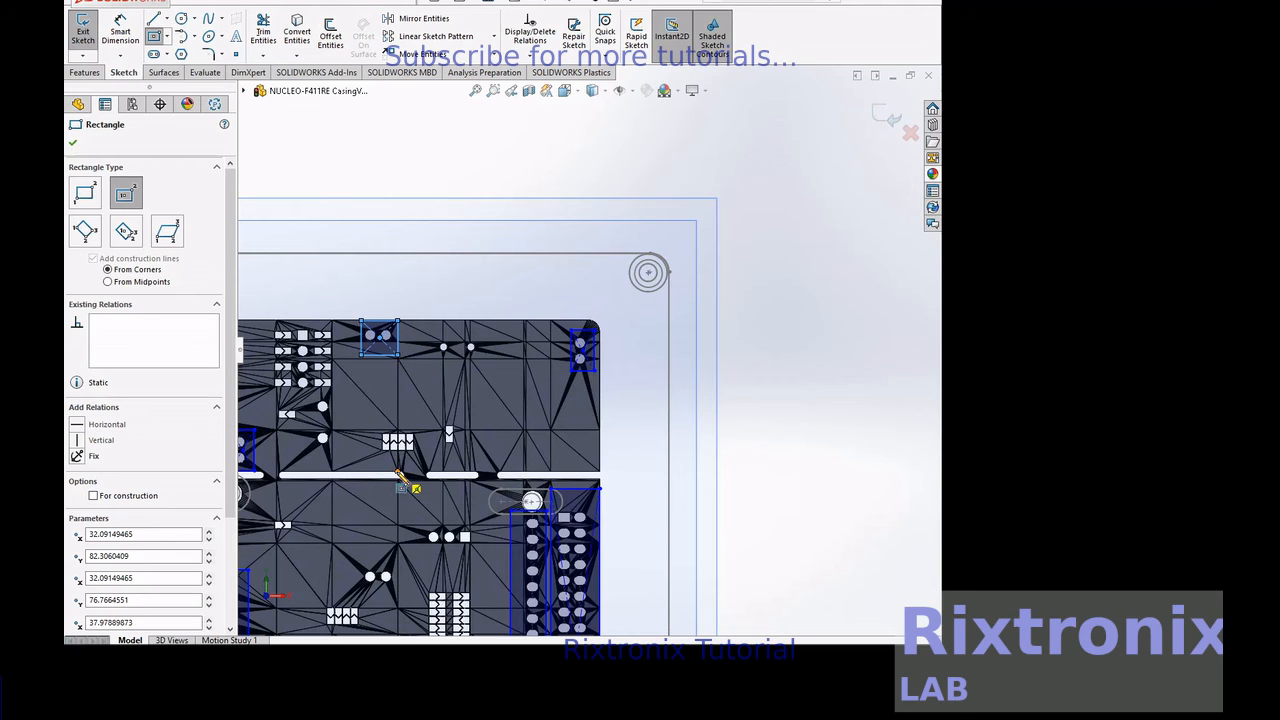
scroll(398, 476, "down", 2)
scroll(400, 478, "up", 4)
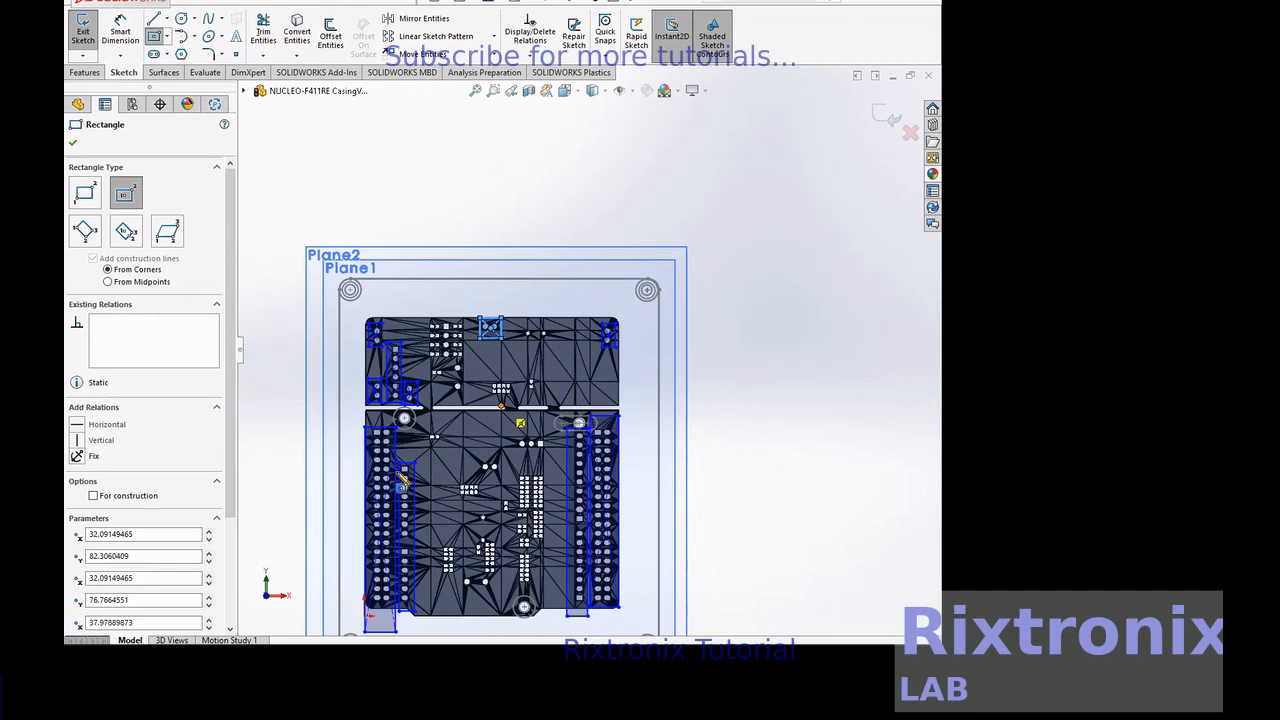
left_click(85, 38)
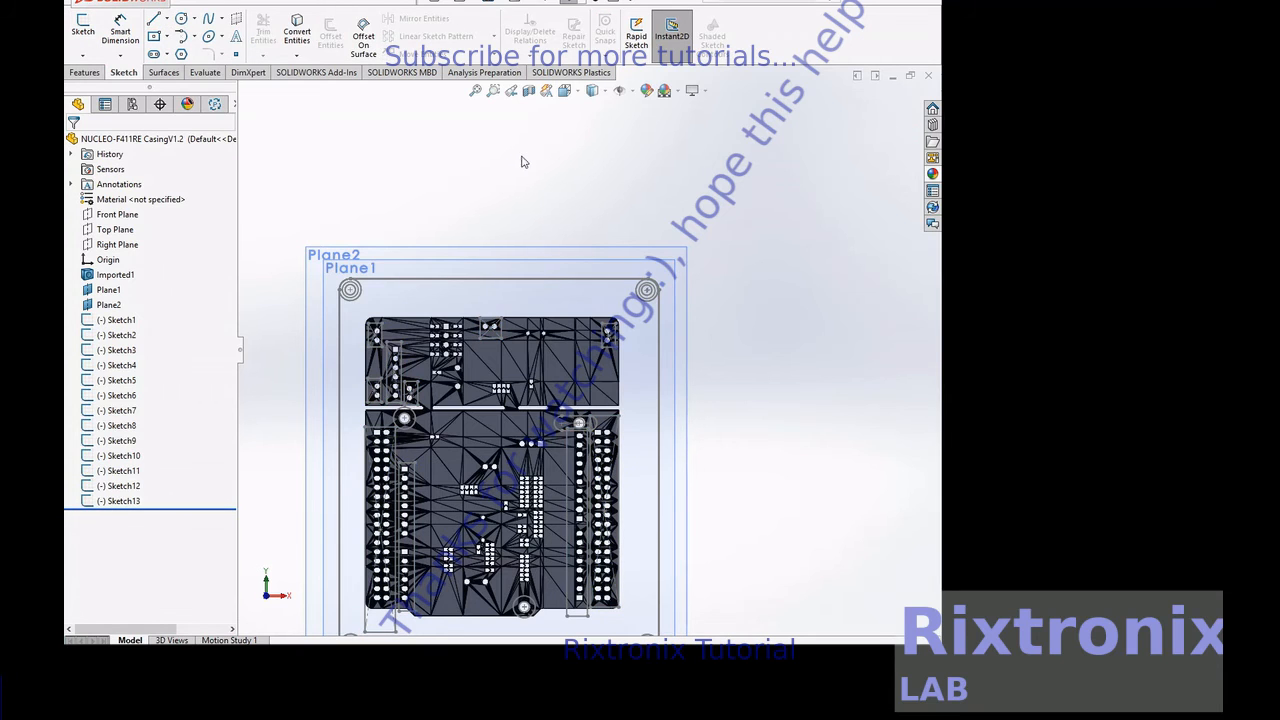
right_click(830, 244)
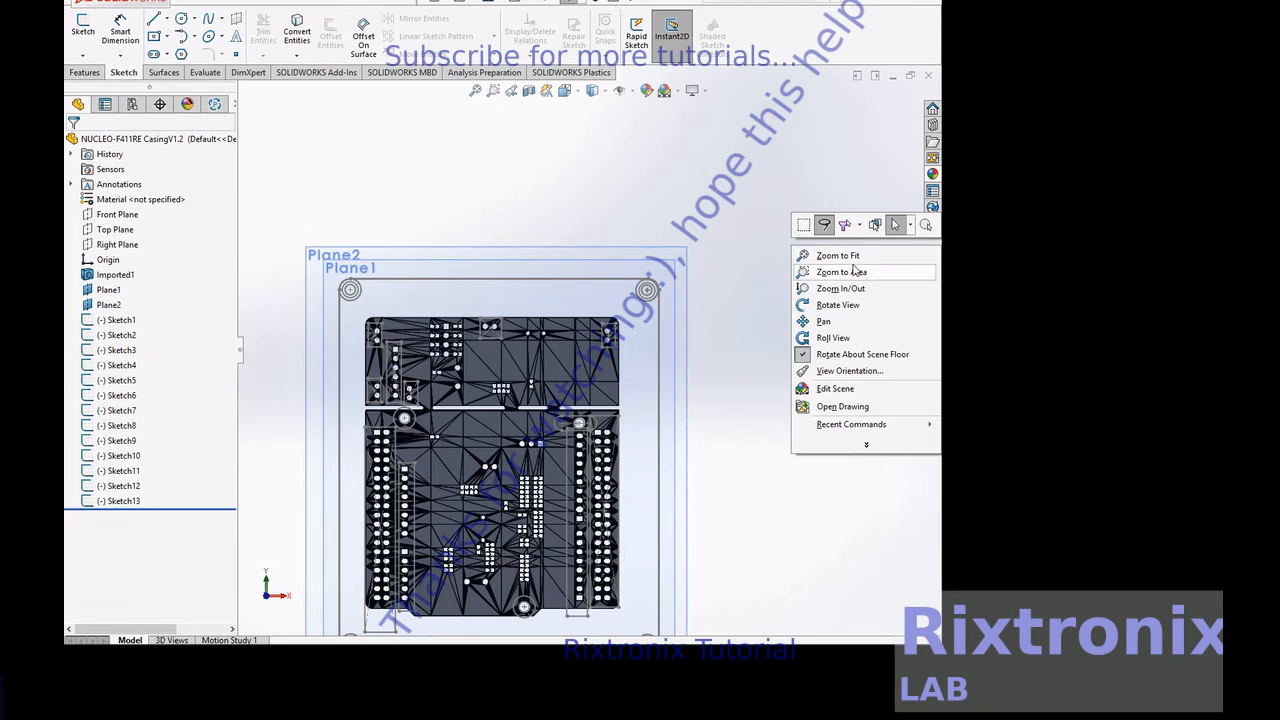
left_click(866, 304)
mouse_move(858, 301)
left_mouse_down()
mouse_move(780, 311)
mouse_move(723, 340)
mouse_move(829, 286)
mouse_move(848, 283)
mouse_move(855, 302)
left_mouse_up()
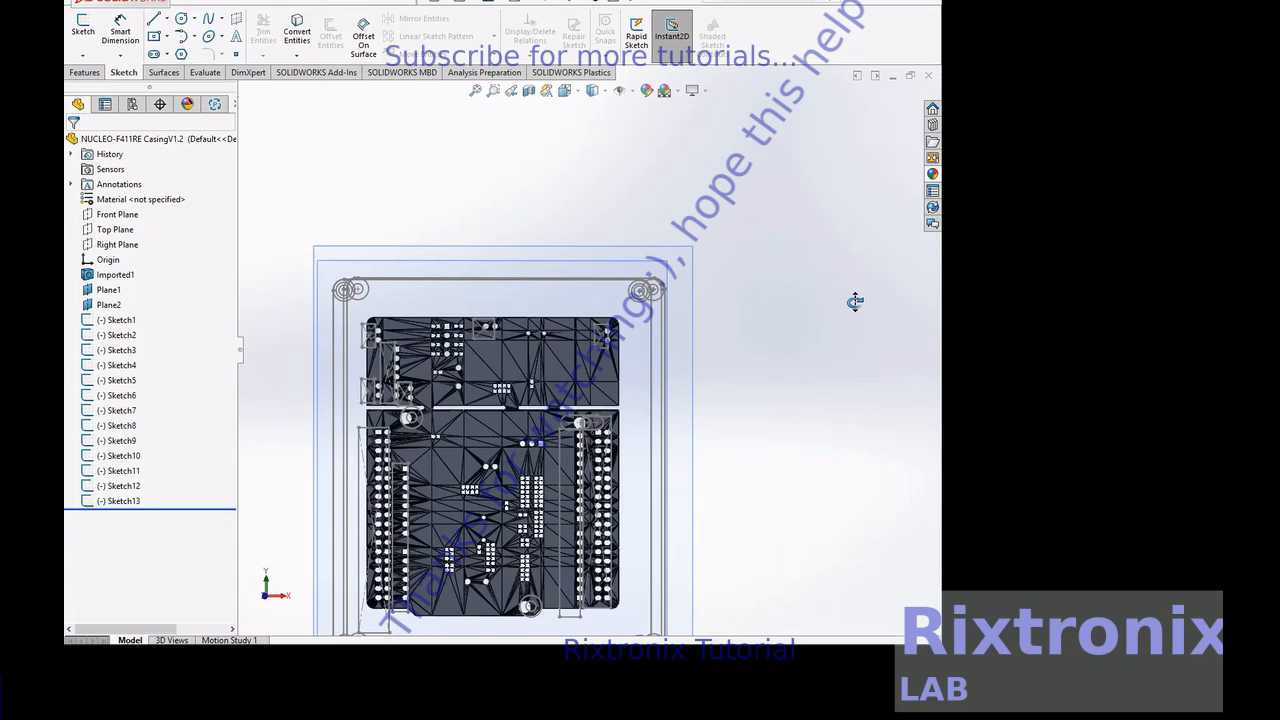